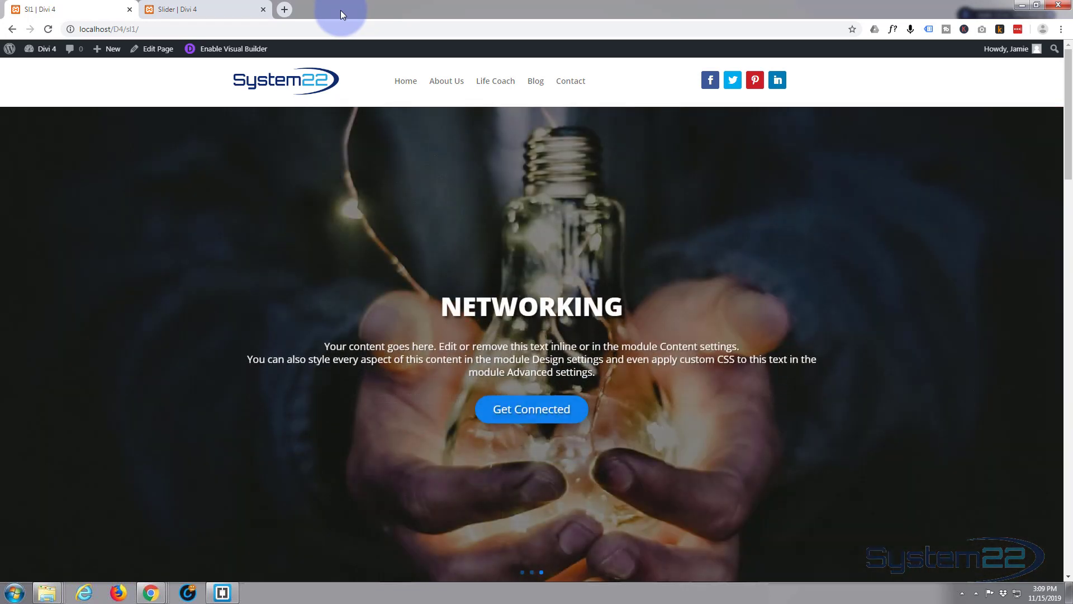
Scroll the demo page past the slider and services to the eight-image gallery grid
scroll(306, 184, down, 5)
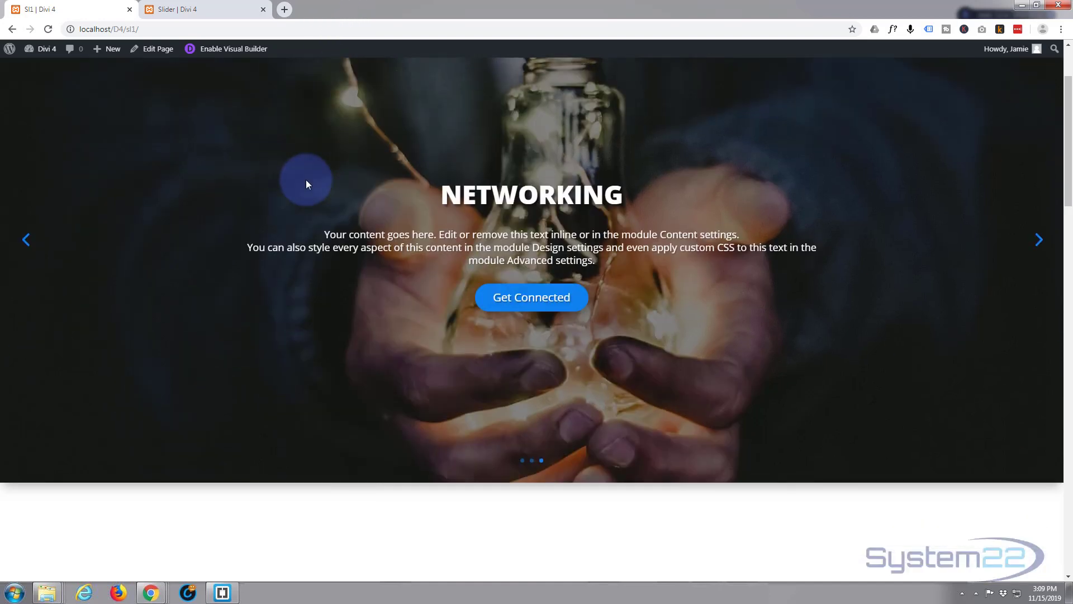
scroll(307, 184, down, 8)
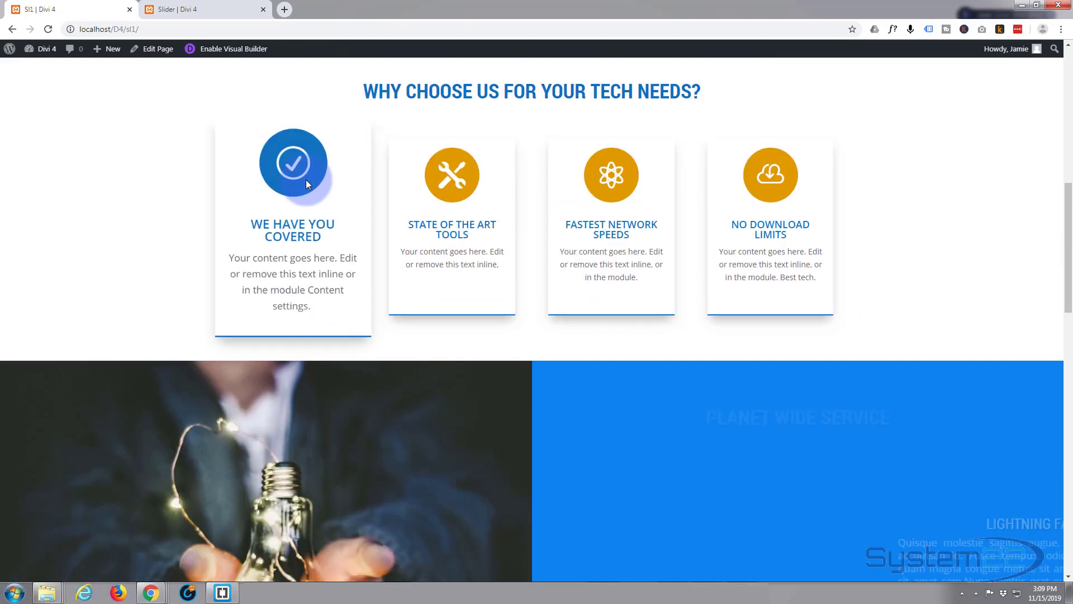
scroll(306, 180, down, 6)
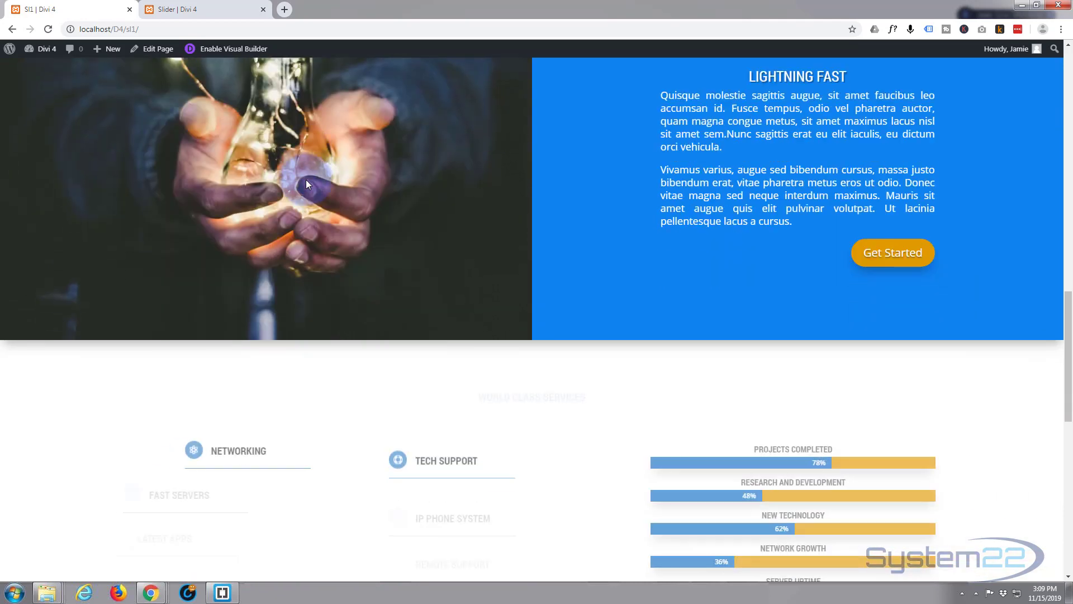
scroll(307, 182, down, 5)
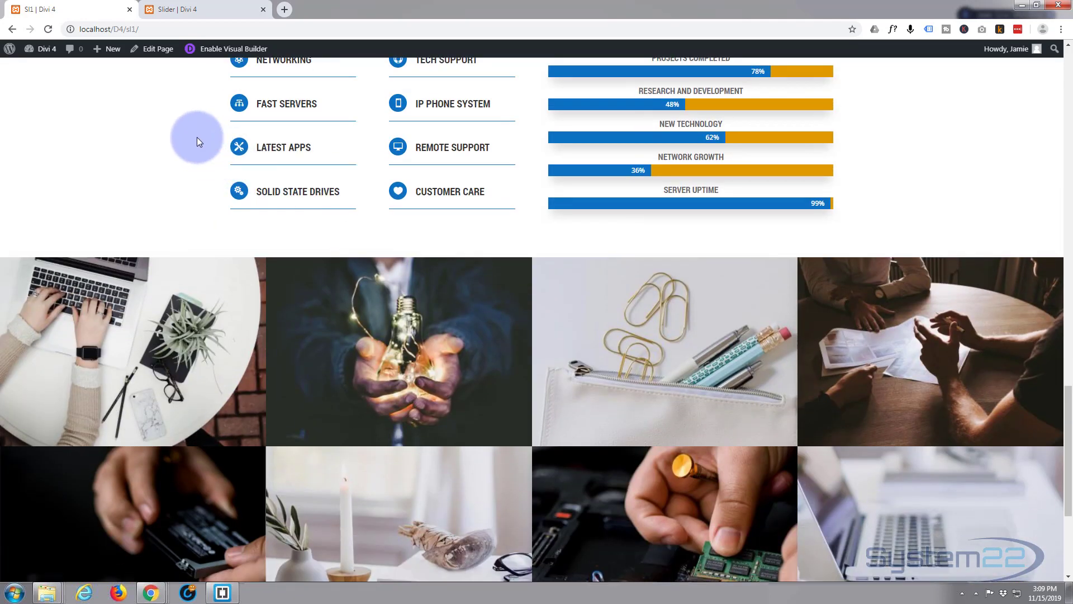
scroll(198, 139, down, 2)
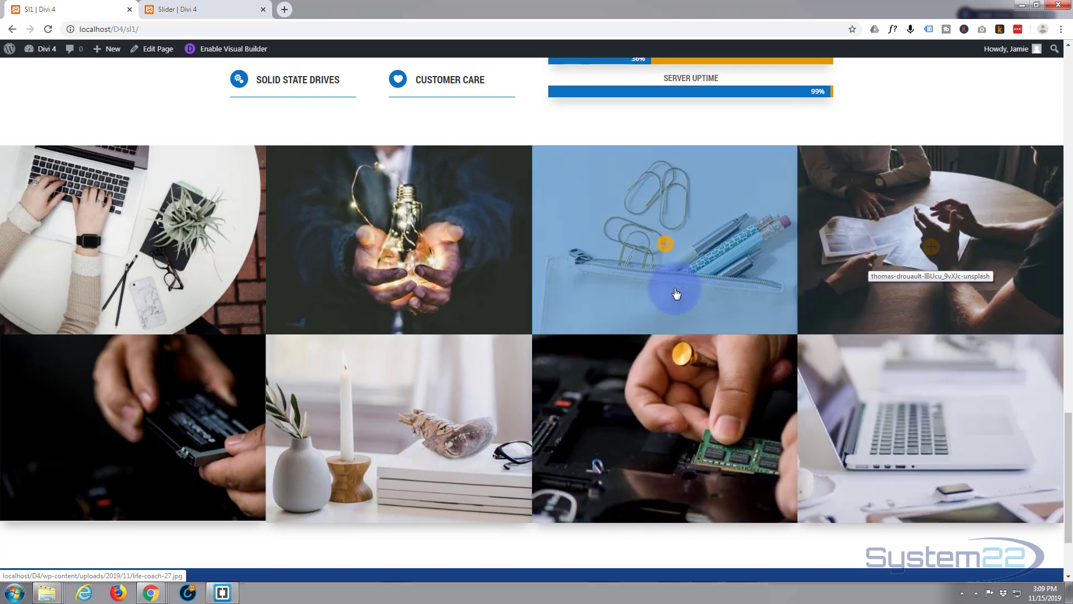
Preview the paper-clips and lightbulb photos in the lightbox, then switch to the Slider page
click(664, 246)
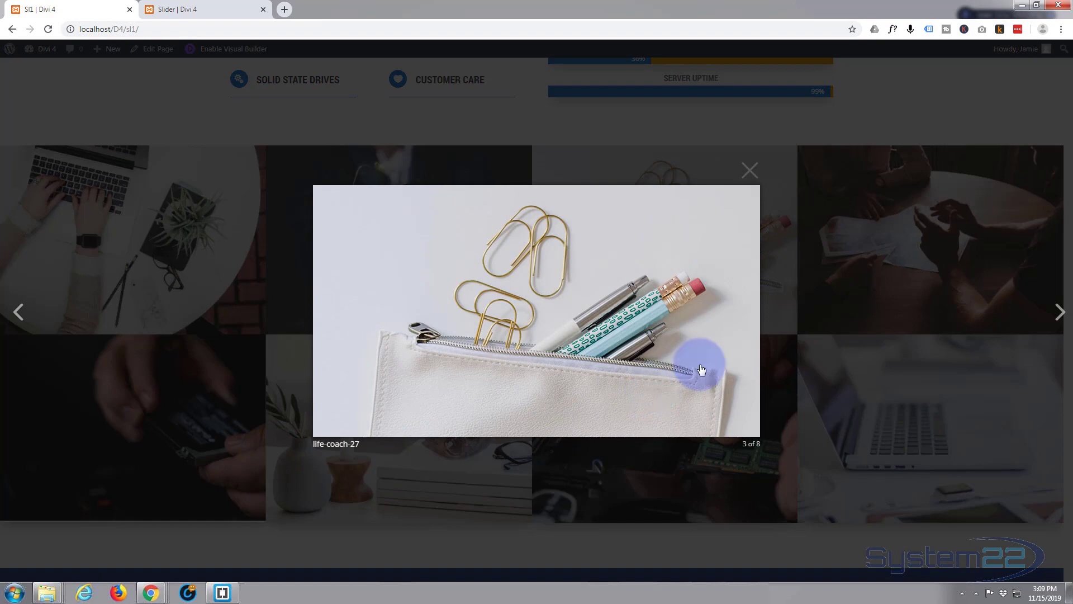
click(891, 294)
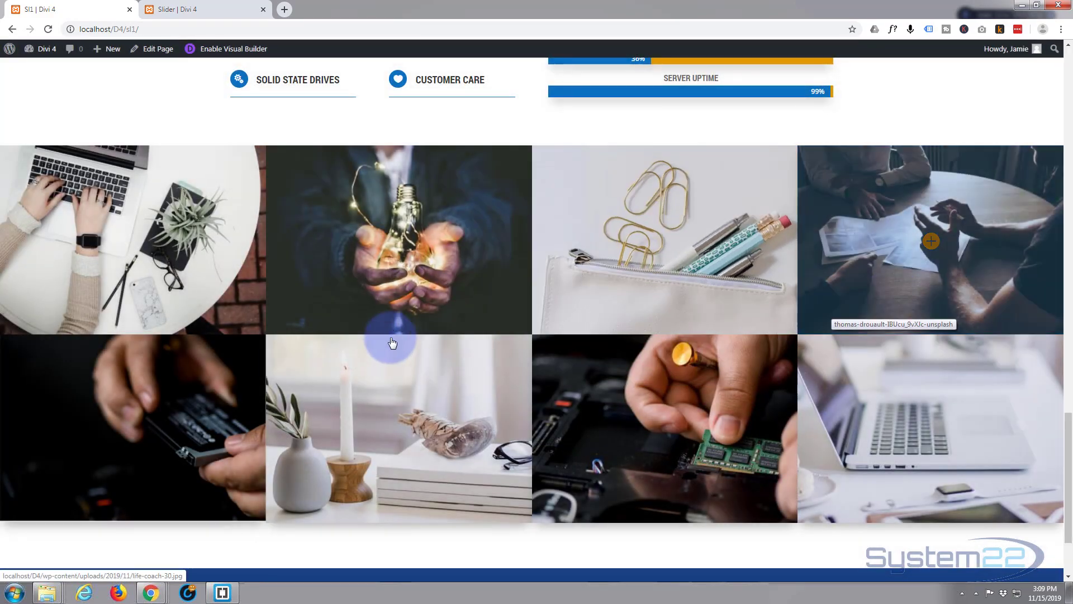
click(396, 313)
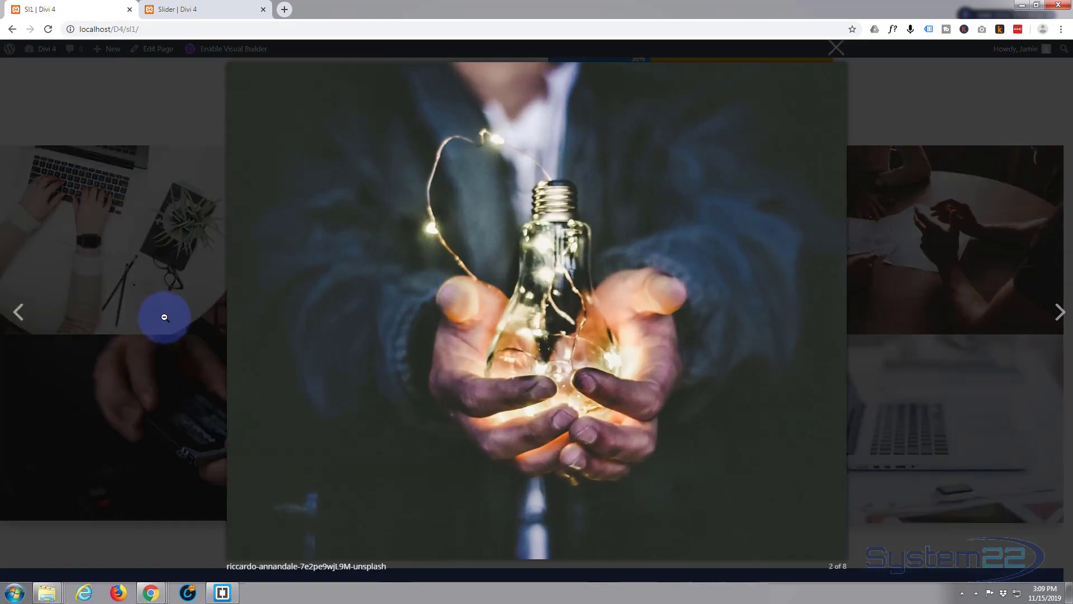
click(164, 317)
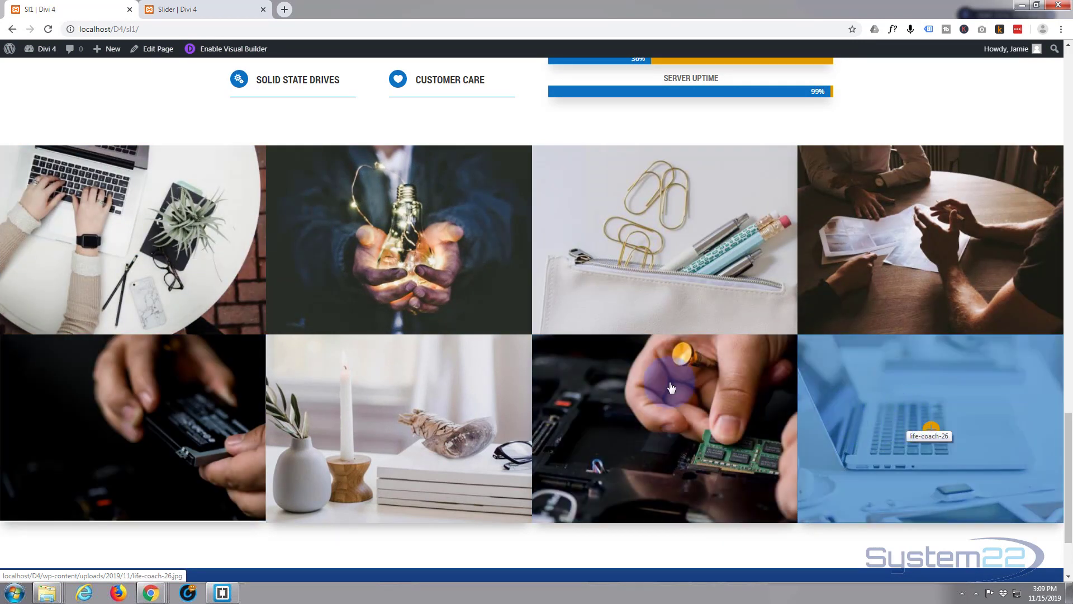
click(196, 9)
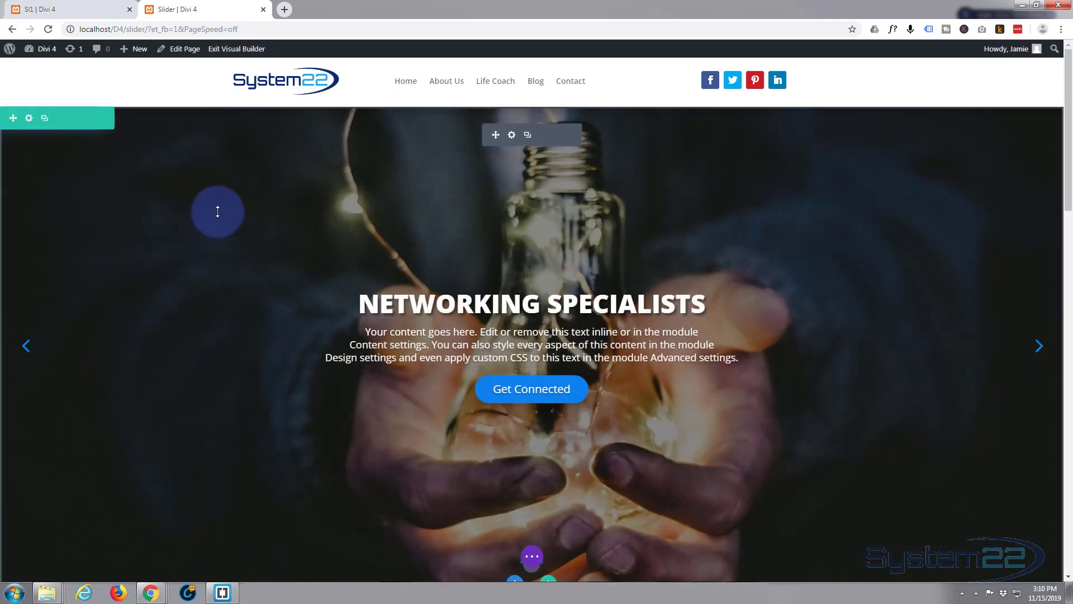
Scroll the Slider page down to the World Class Services section above the footer
scroll(219, 211, down, 5)
scroll(218, 211, down, 12)
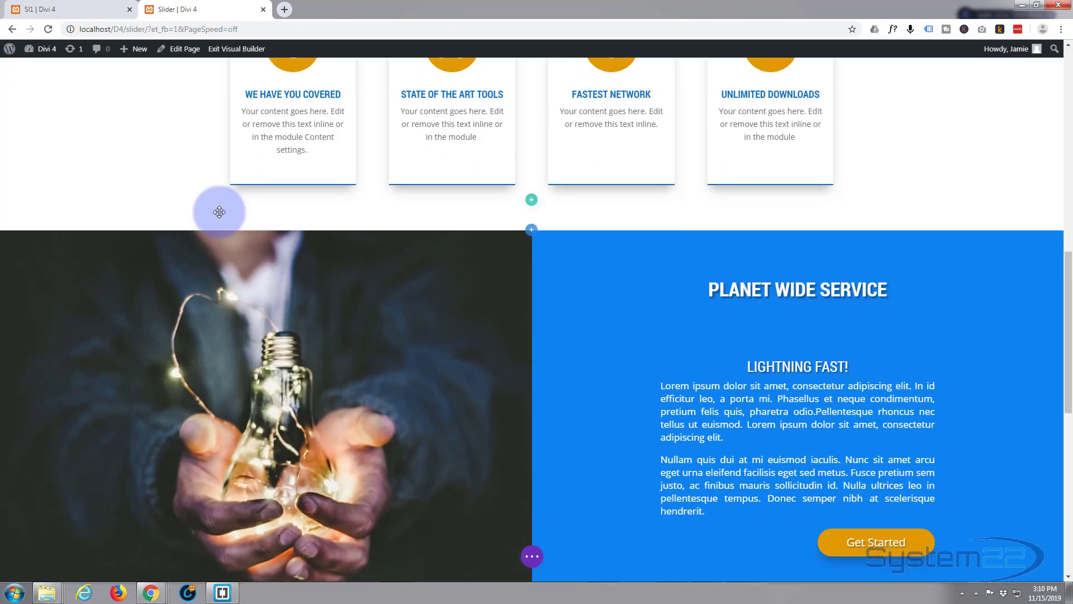
scroll(218, 211, down, 6)
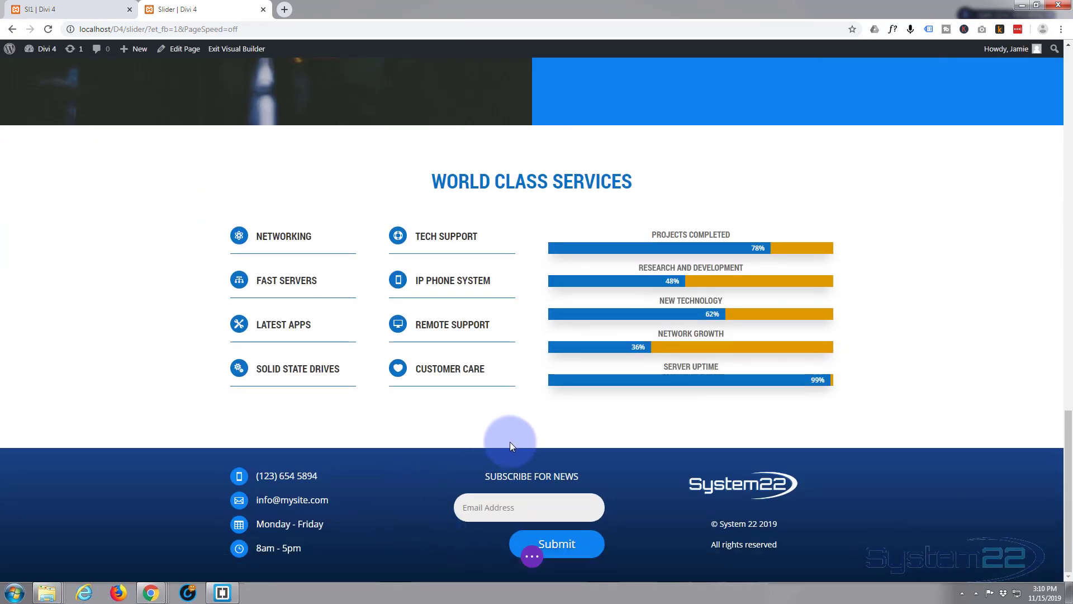
mouse_move(537, 435)
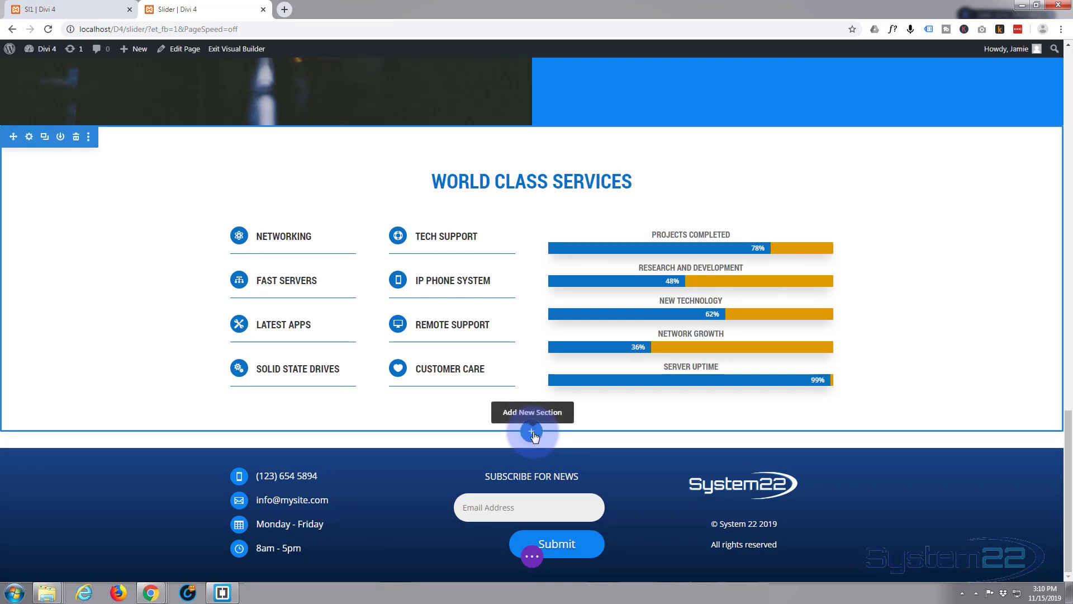
Insert a regular section with a one-column row below World Class Services and browse modules
click(532, 432)
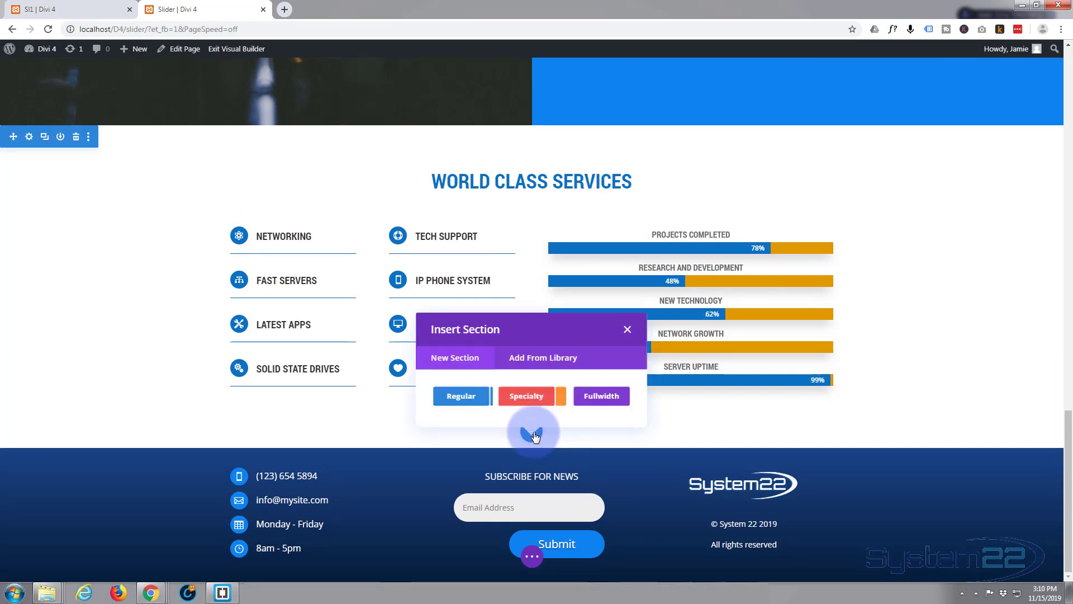
click(461, 394)
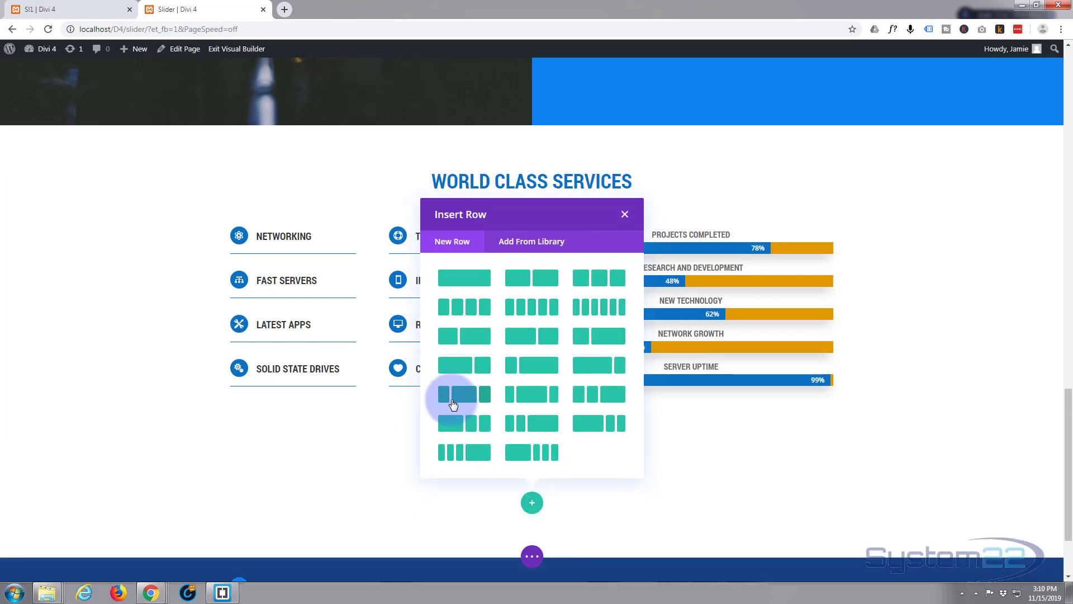
click(448, 287)
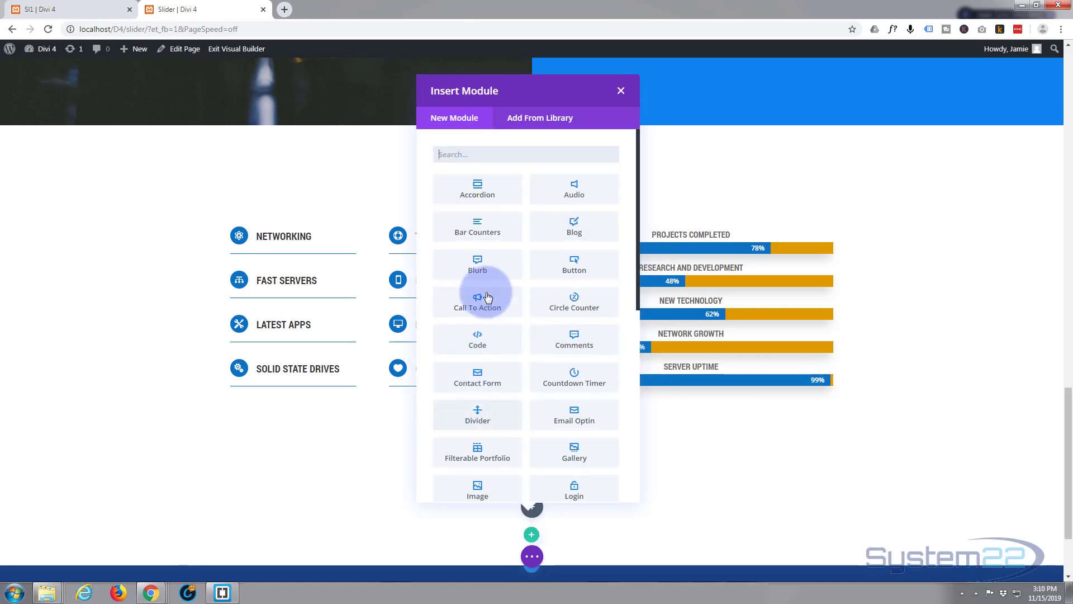
scroll(489, 224, down, 7)
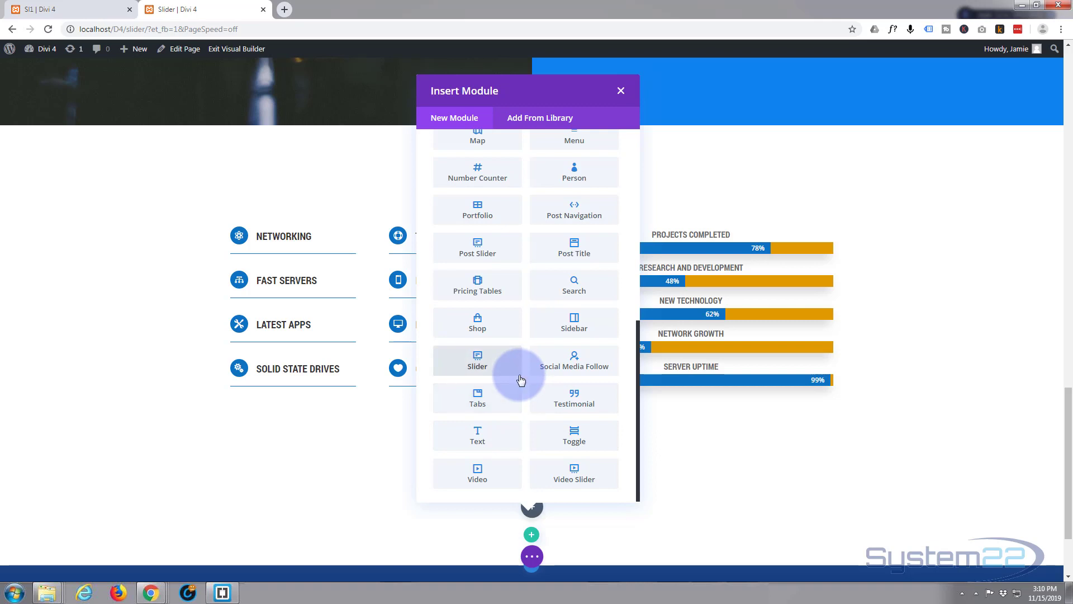
scroll(520, 380, up, 5)
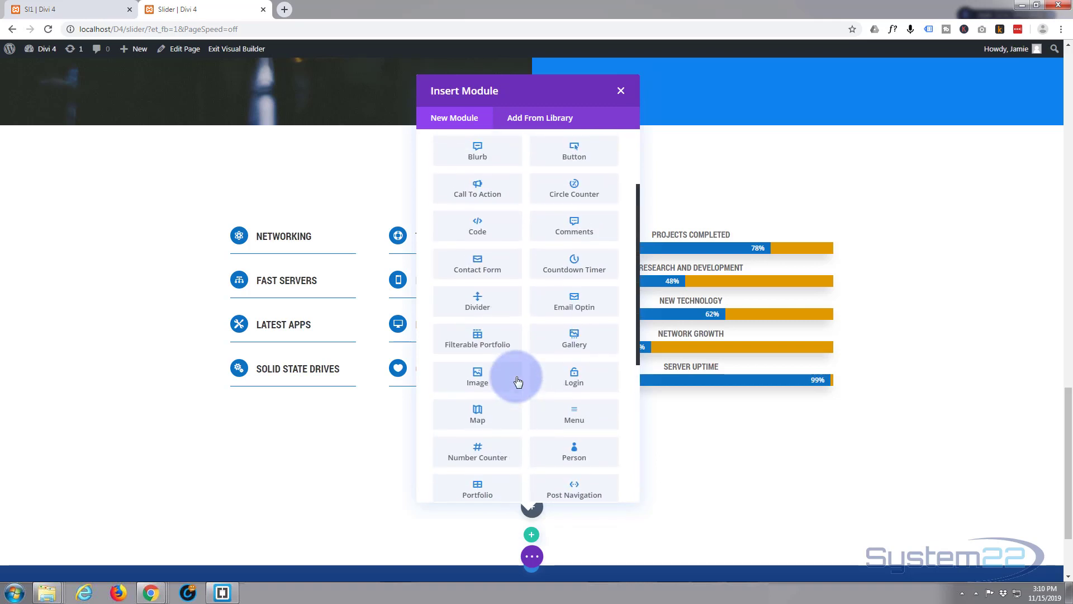
Insert a Gallery module into the new row and open the media library
click(578, 340)
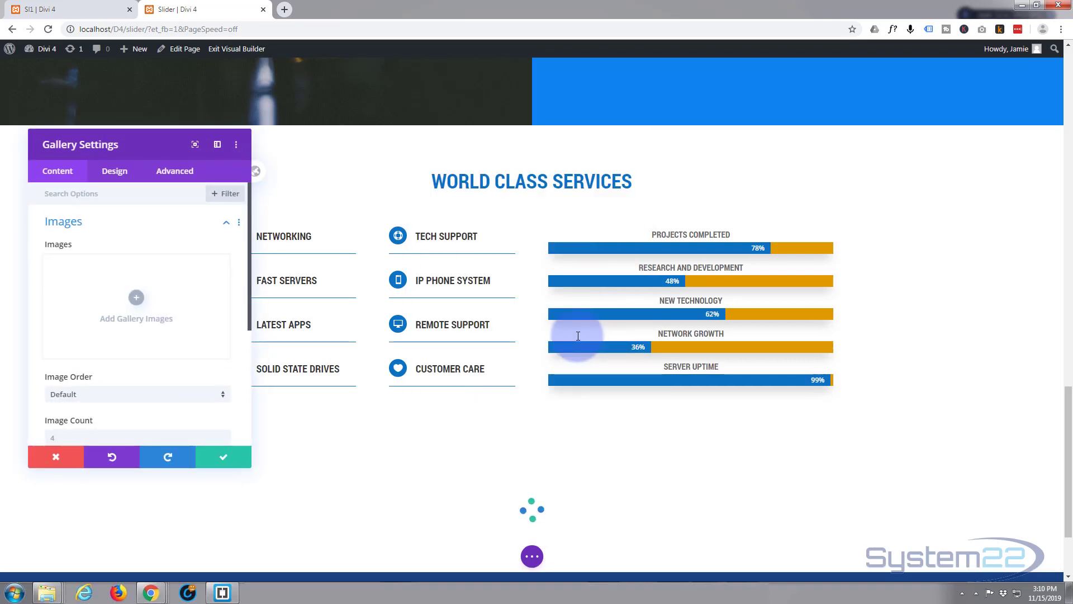
click(136, 309)
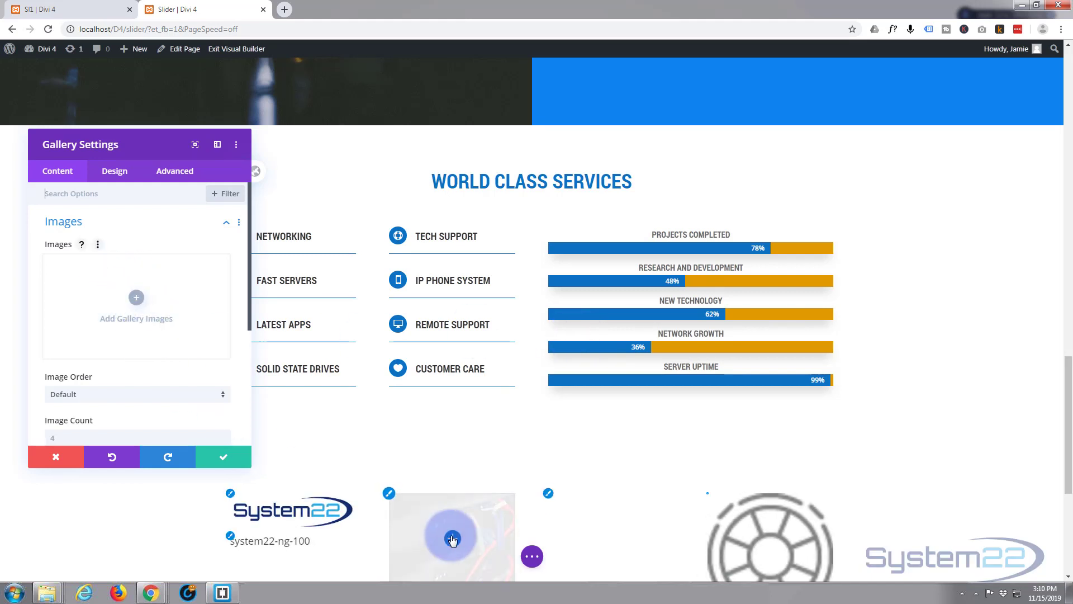
click(137, 299)
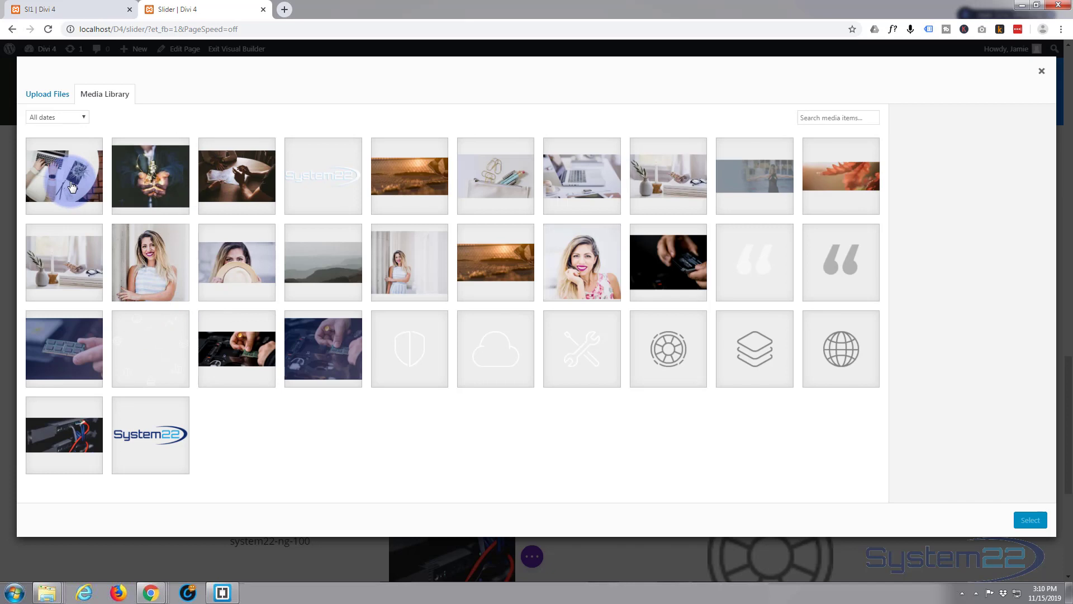
Add eight photos, from laptop-and-plant through candle, to the gallery
click(72, 186)
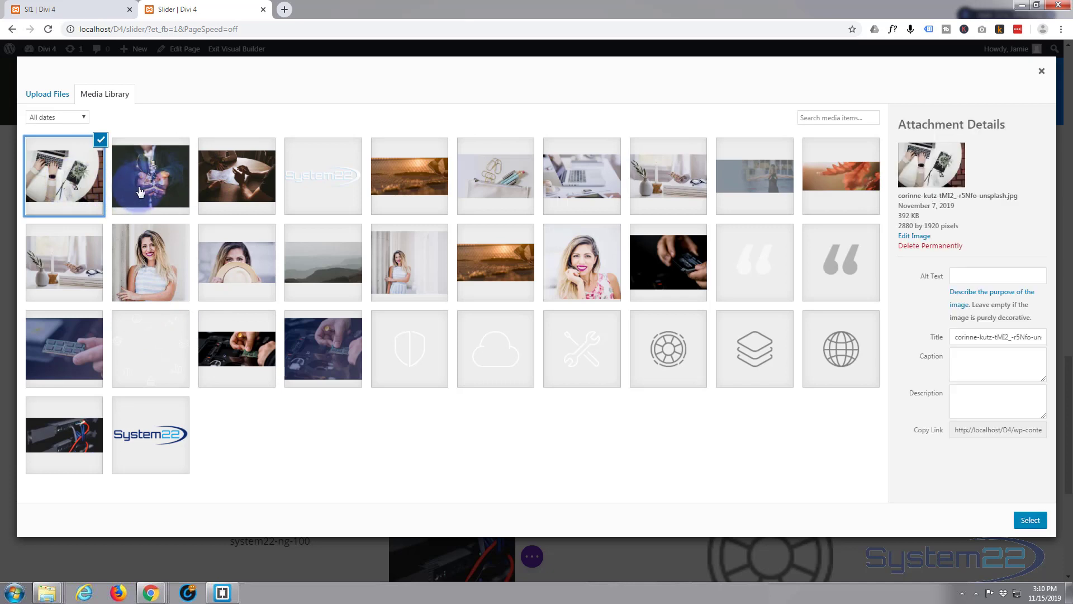
click(150, 176)
click(236, 176)
click(417, 180)
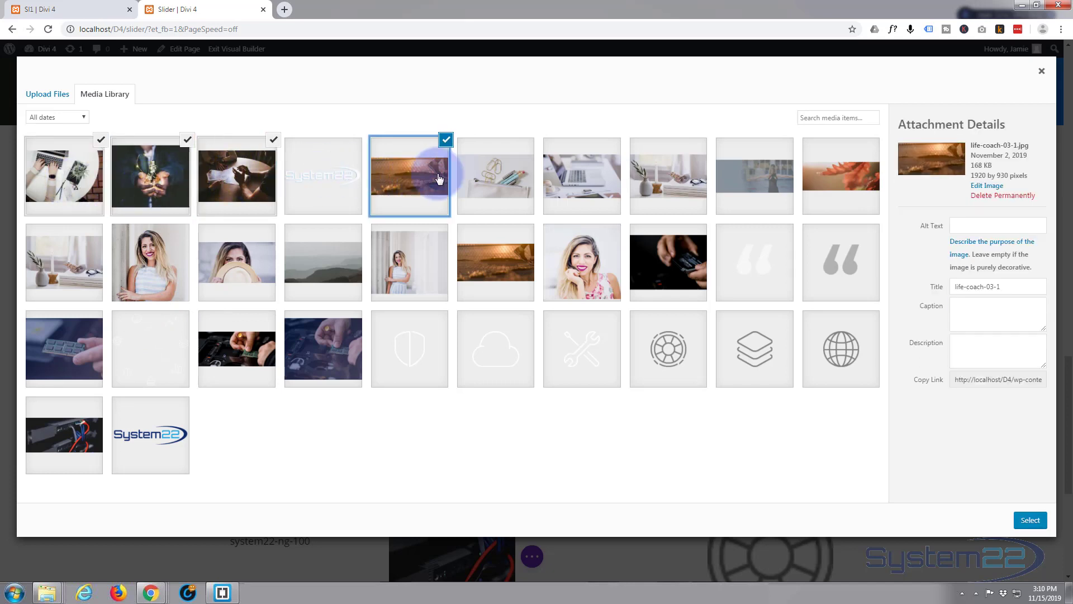
click(503, 170)
click(576, 171)
click(678, 179)
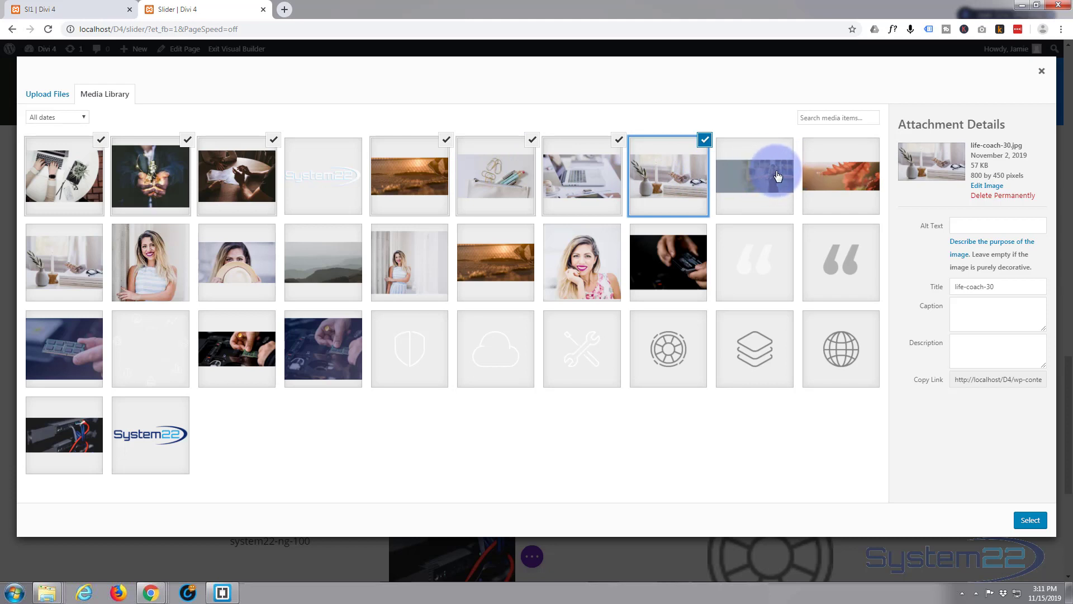
click(69, 273)
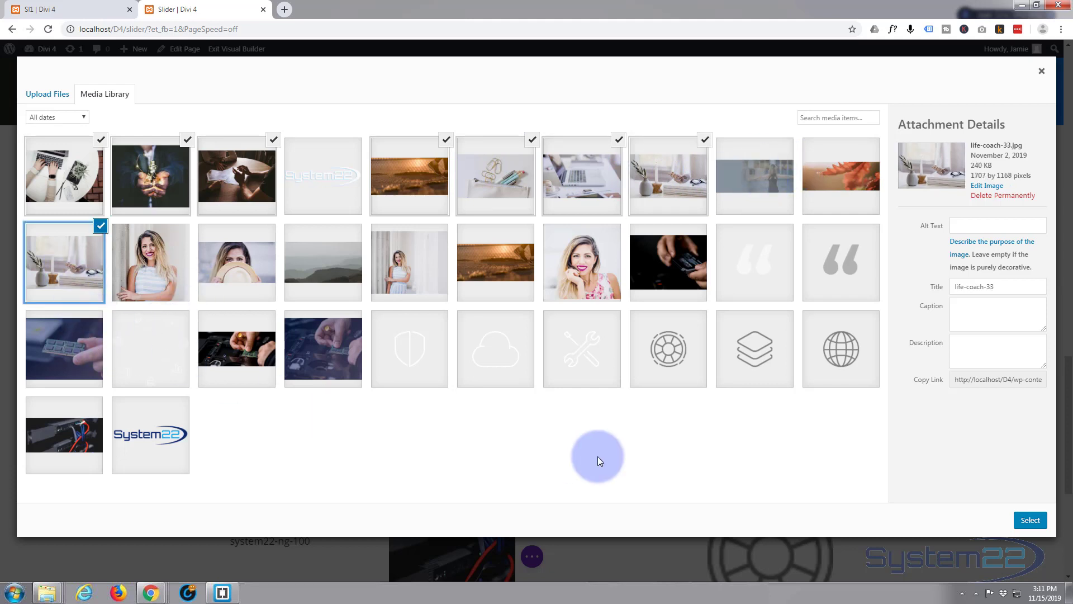
click(1030, 521)
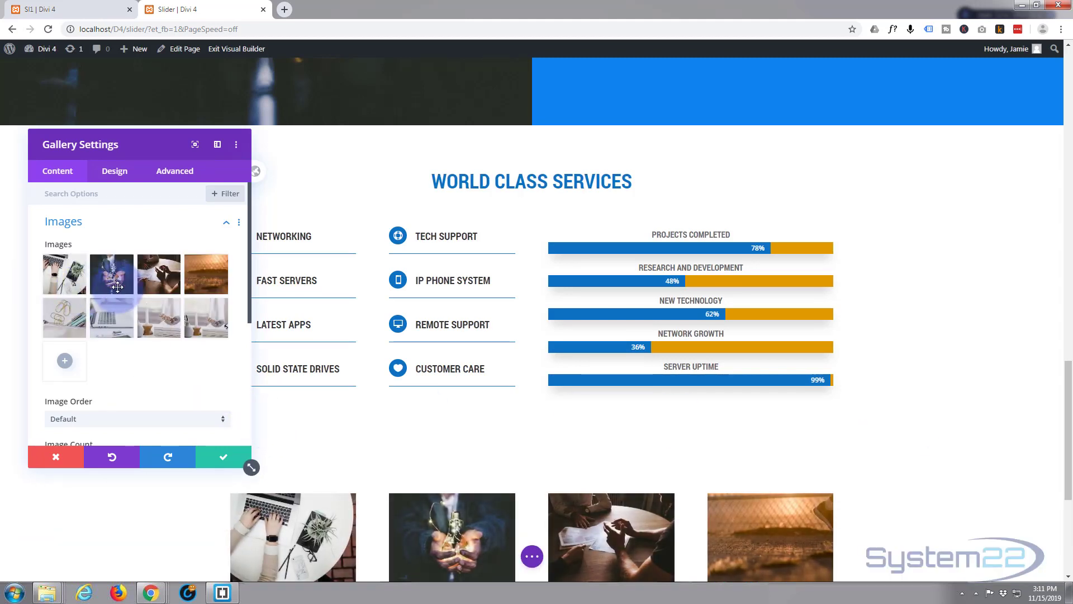
Reorder the lightbulb and golden landscape photos and replace one gallery image with img-13
drag(115, 296, 115, 324)
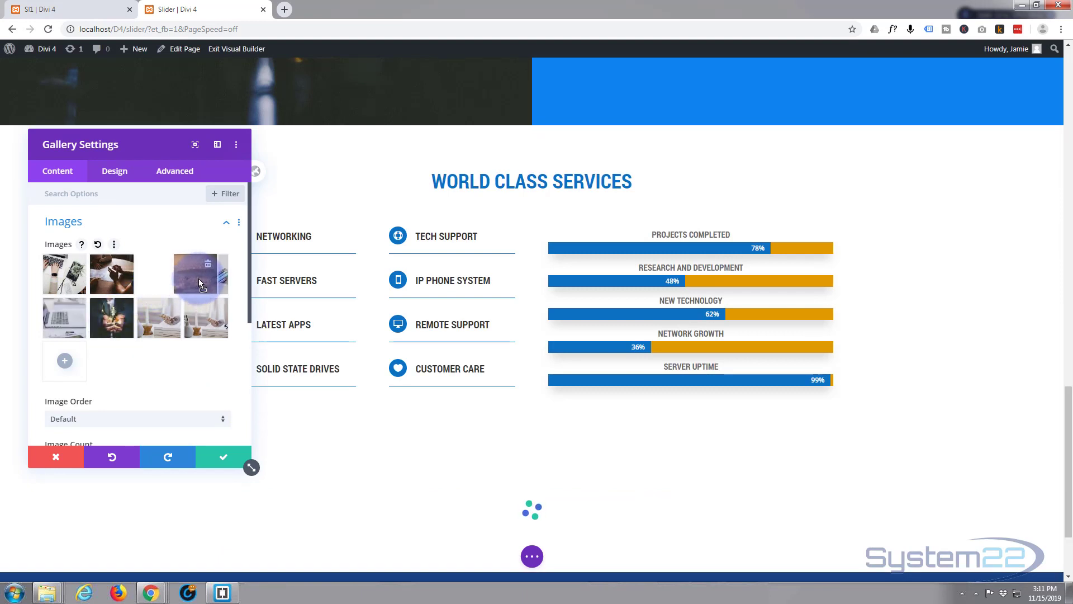
drag(199, 278, 207, 278)
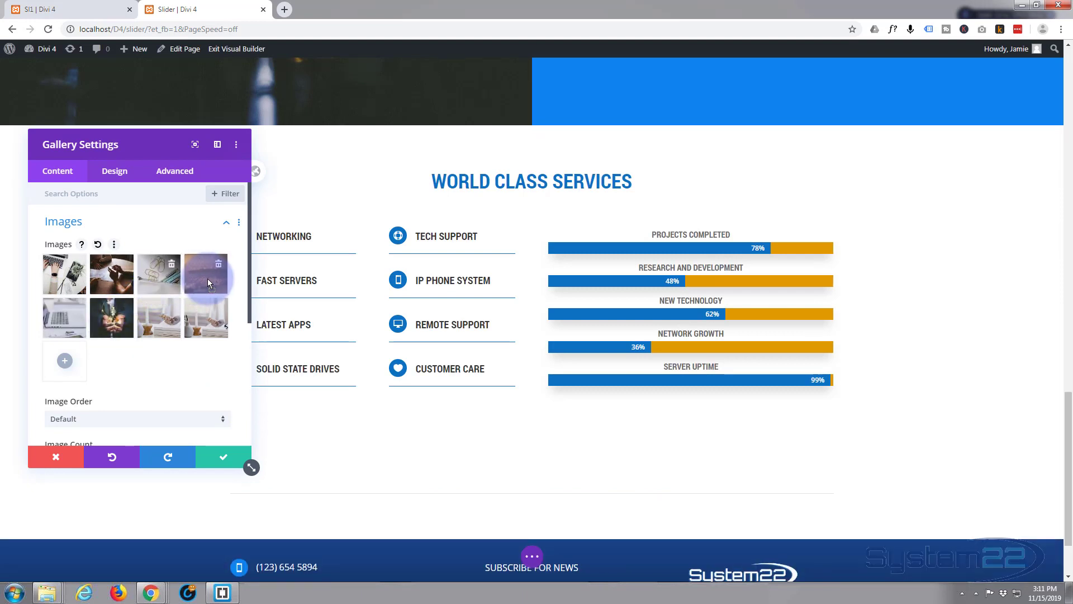
click(172, 308)
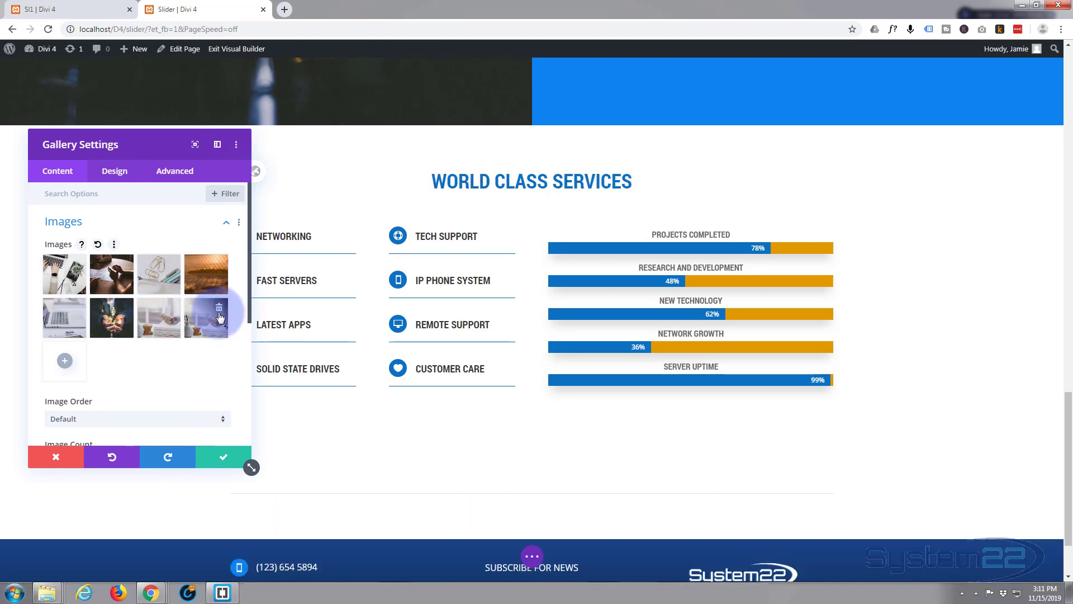
click(207, 318)
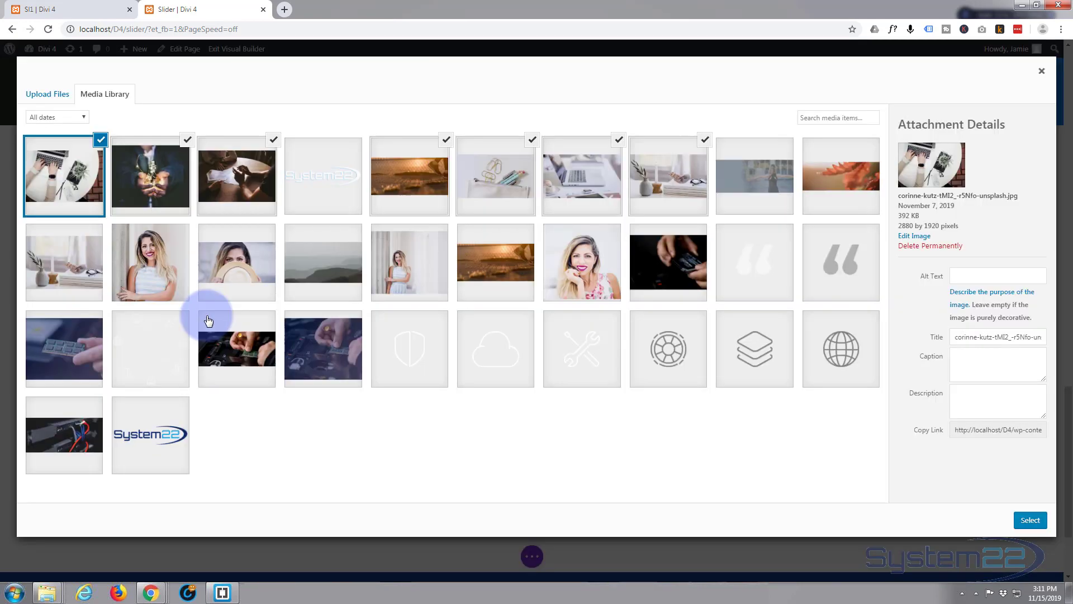
click(62, 362)
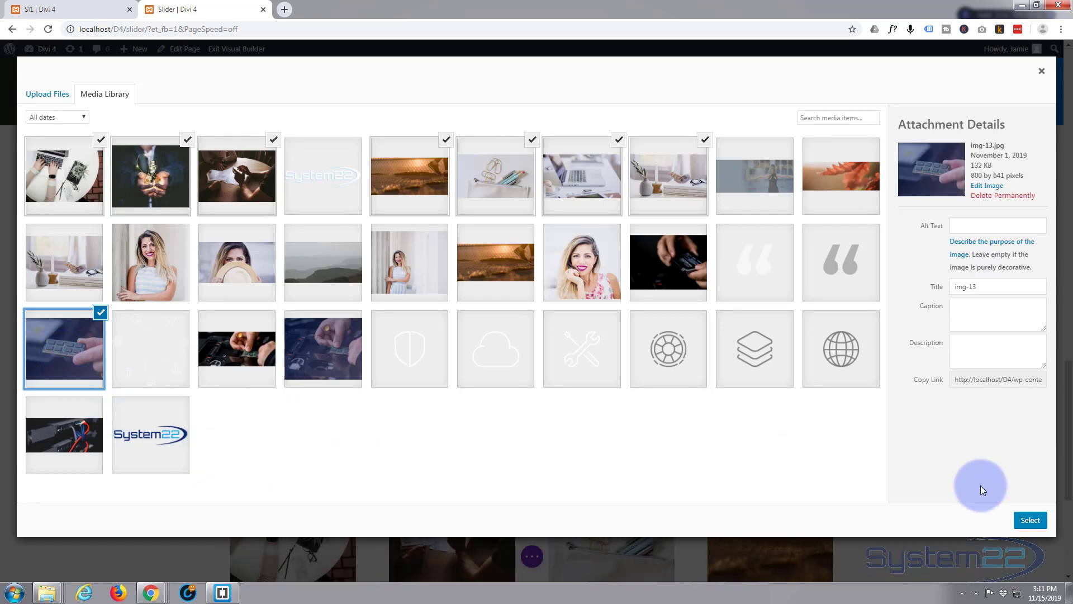
click(1029, 522)
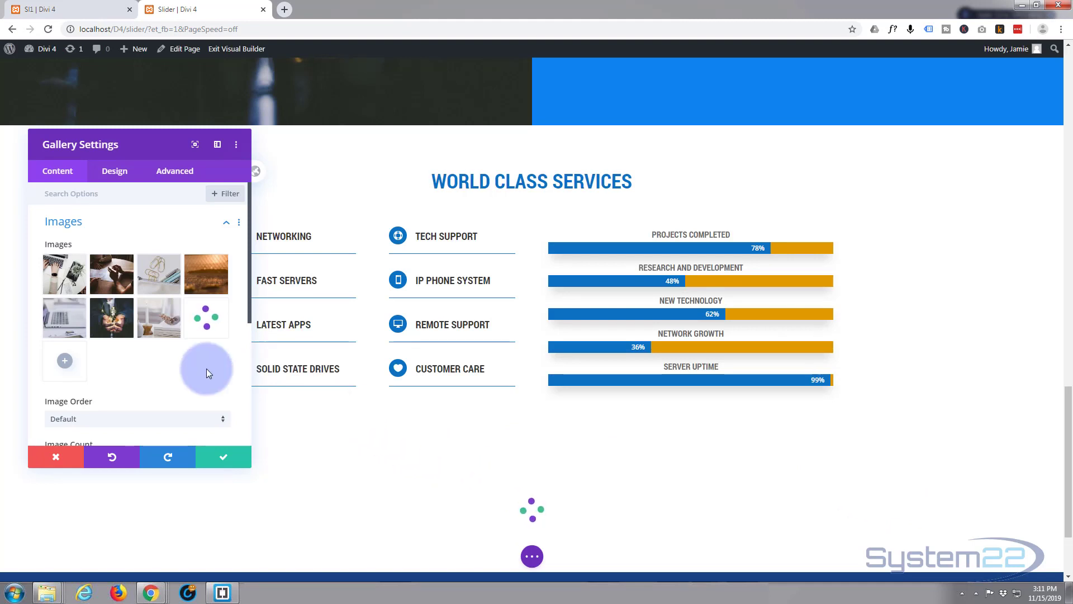
Move the keyboard photo to the seventh slot and the hands photo to the fifth
drag(193, 322, 158, 319)
drag(112, 318, 66, 319)
scroll(425, 381, down, 1)
scroll(427, 377, down, 3)
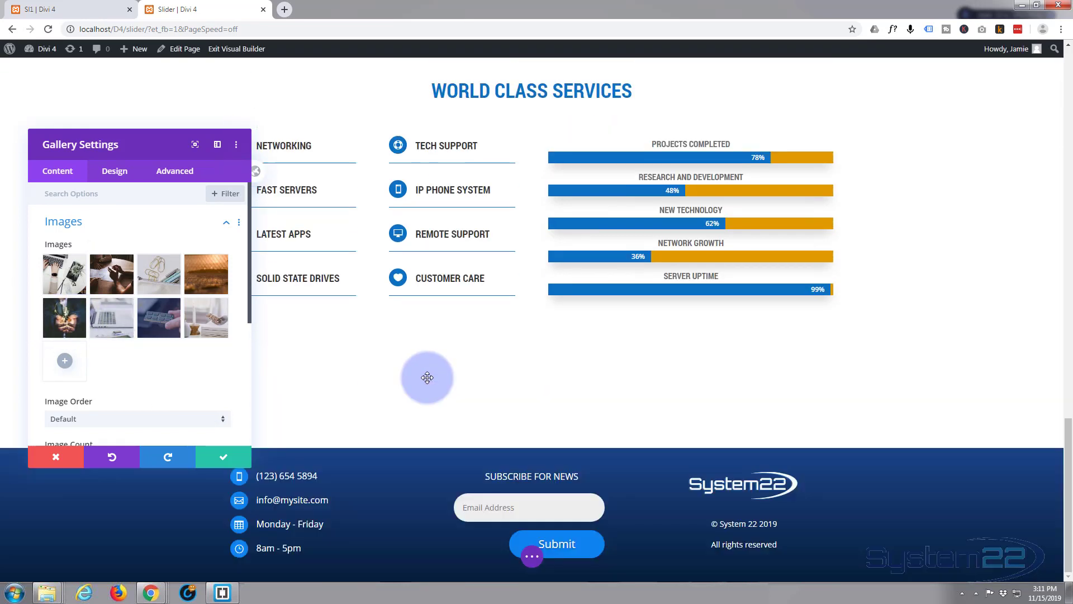
drag(160, 147, 139, 83)
scroll(446, 352, down, 4)
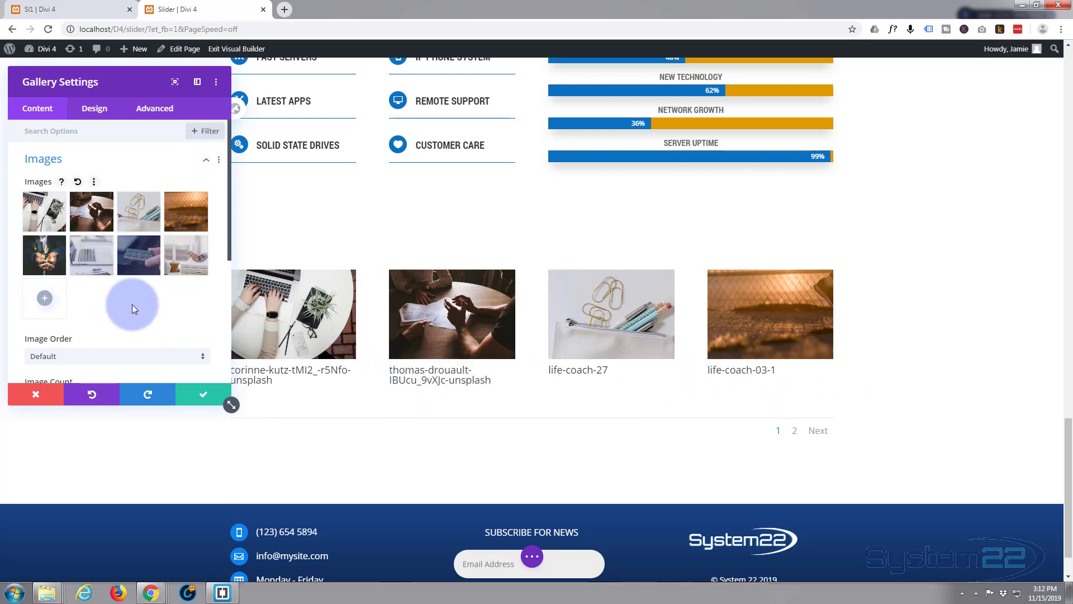
Keep Image Order at Default and set Image Count to 8
scroll(132, 304, down, 1)
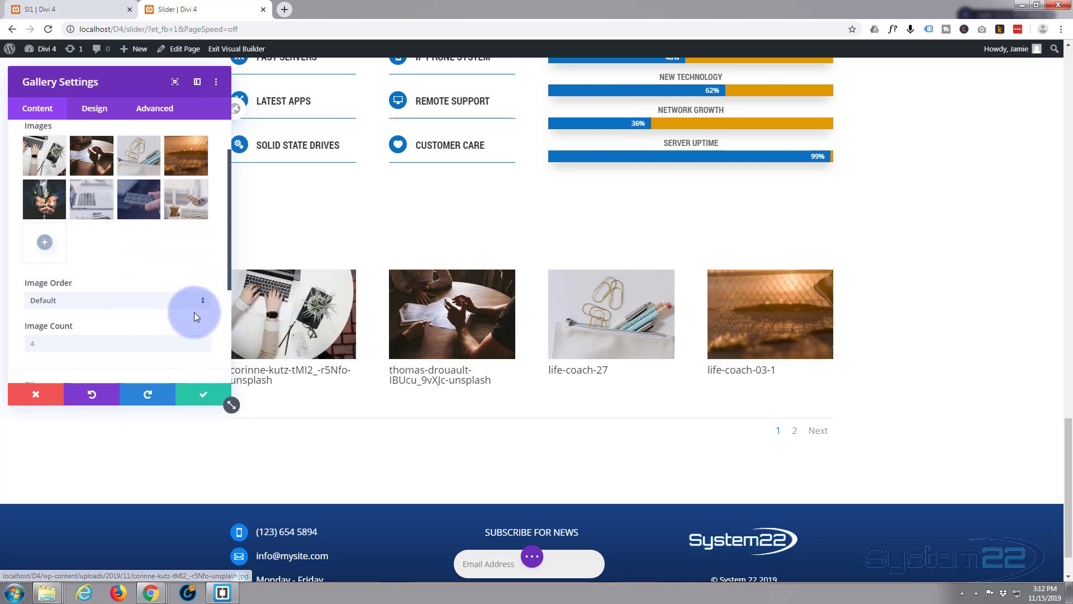
click(83, 304)
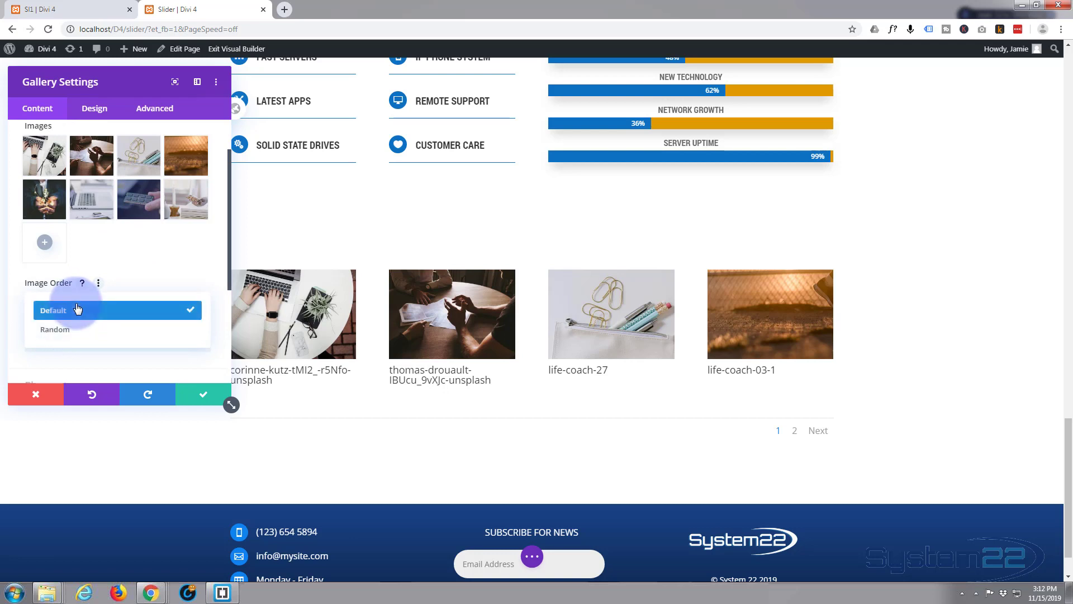
click(77, 308)
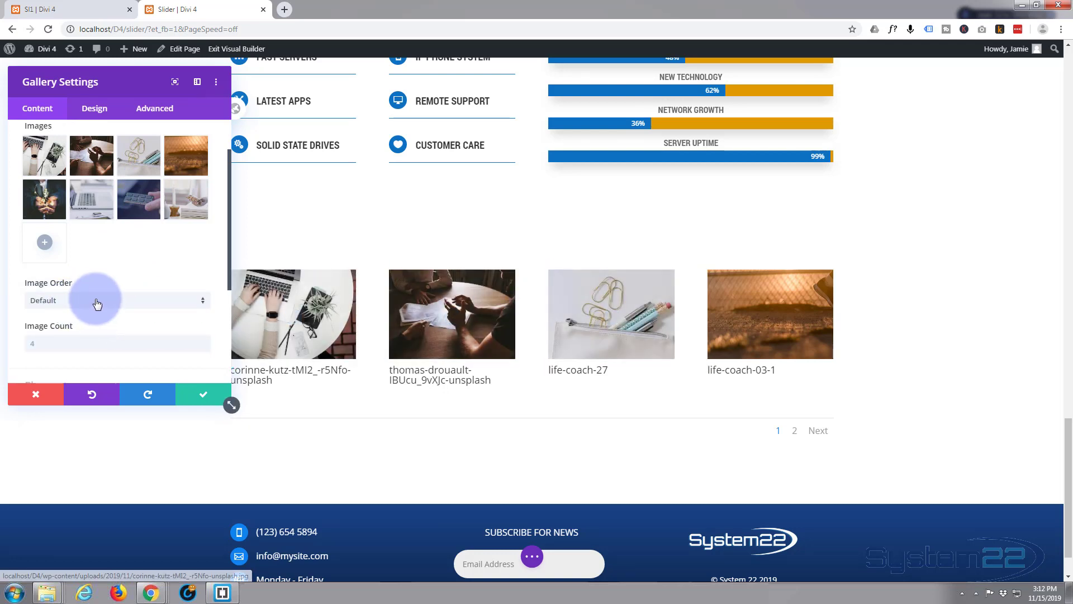
scroll(97, 303, down, 2)
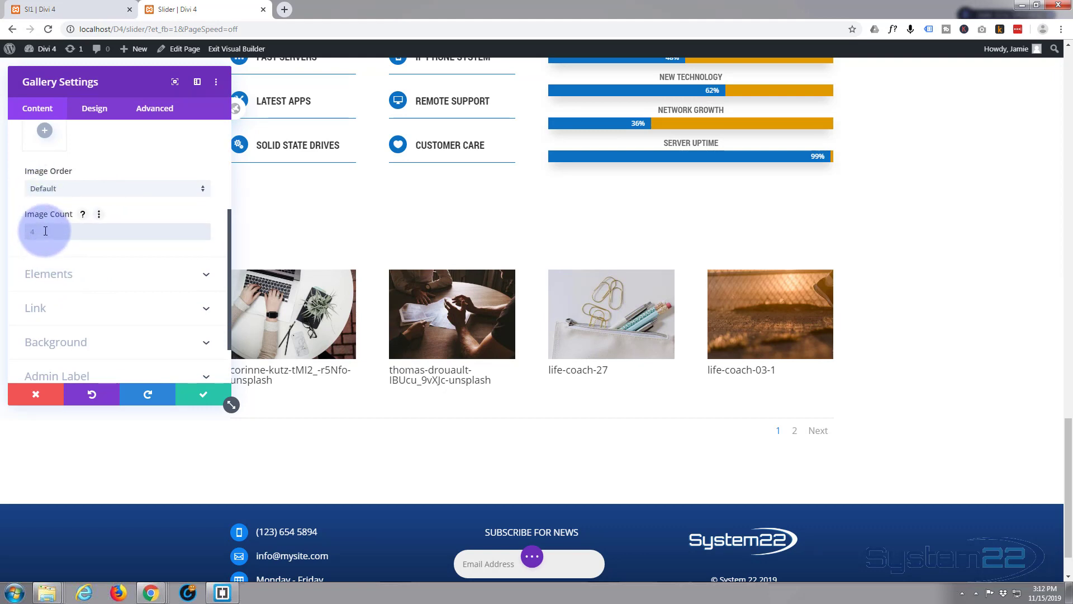
text(8)
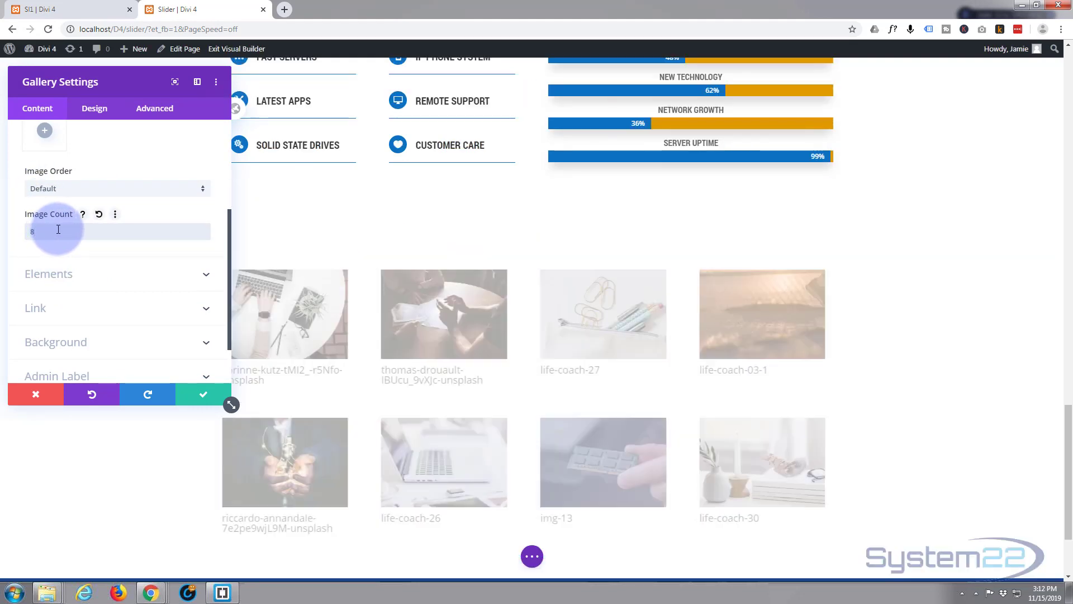
Switch Show Title and Caption and Show Pagination to NO under Elements
click(63, 256)
click(140, 274)
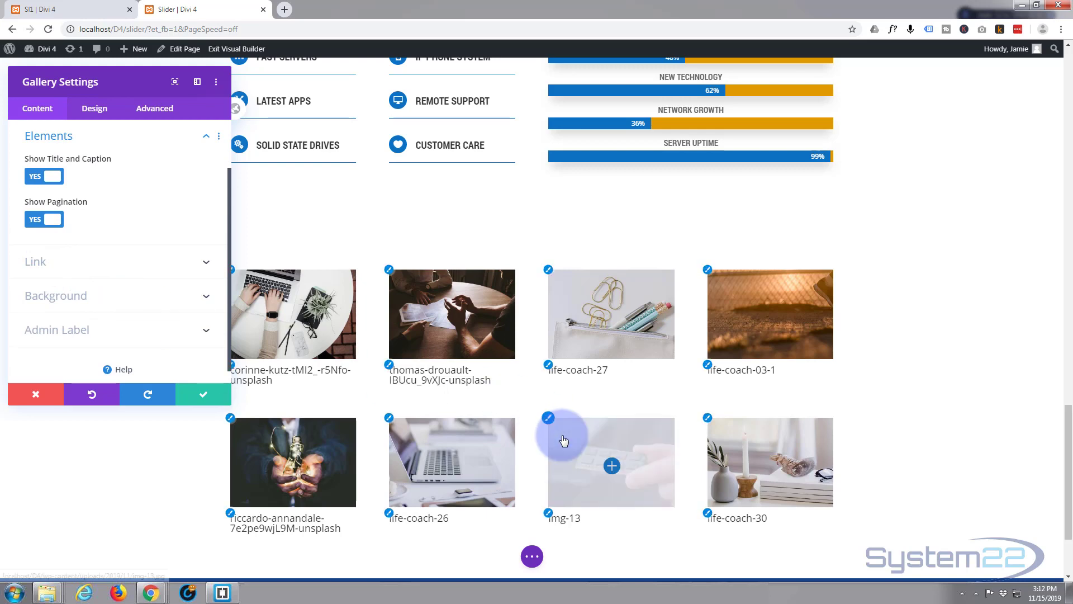
scroll(553, 436, down, 2)
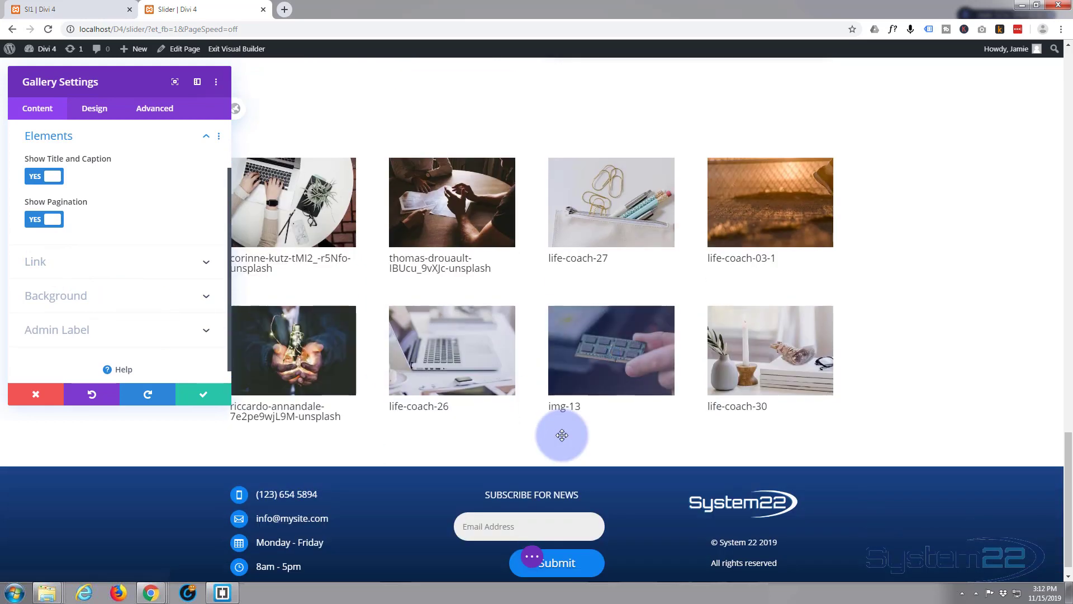
click(33, 220)
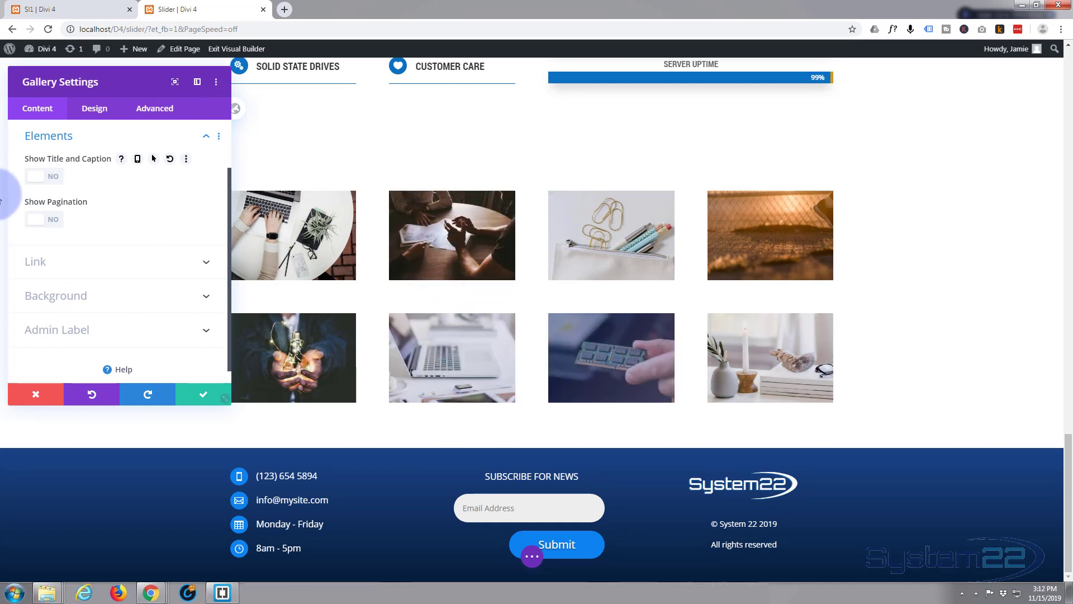
Expand the gallery's Link settings, leaving Module Link URL empty
click(148, 262)
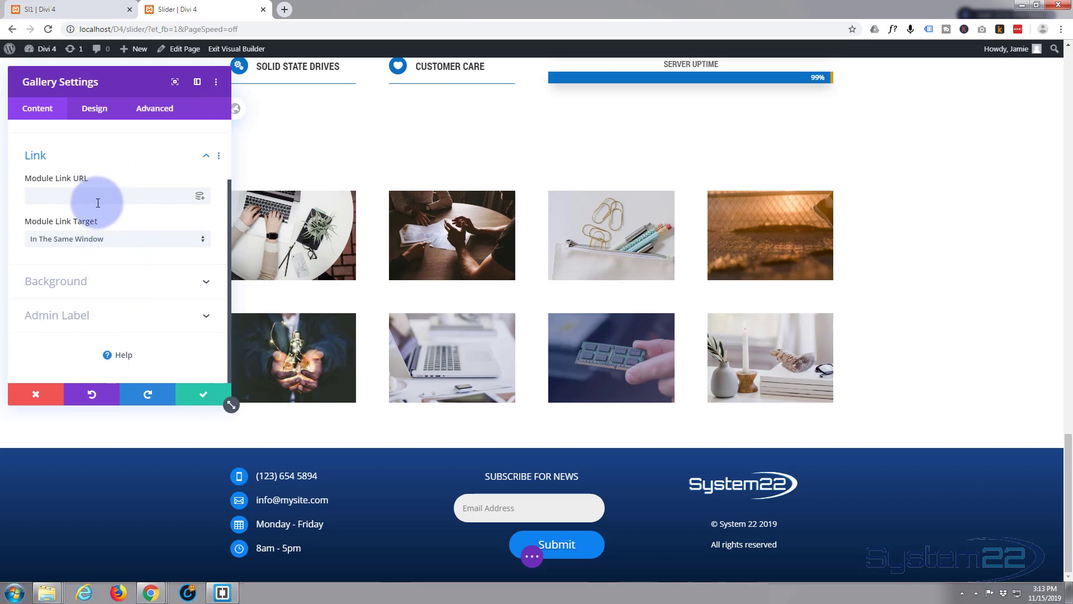
Set the gallery layout to Slider in the Design tab's Layout settings
click(95, 114)
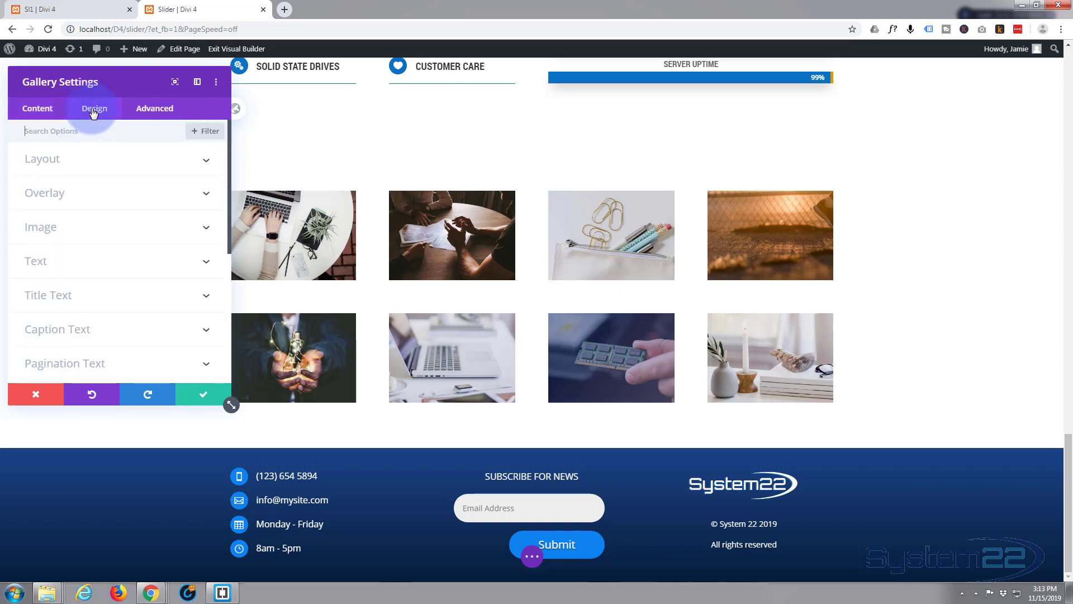
click(127, 163)
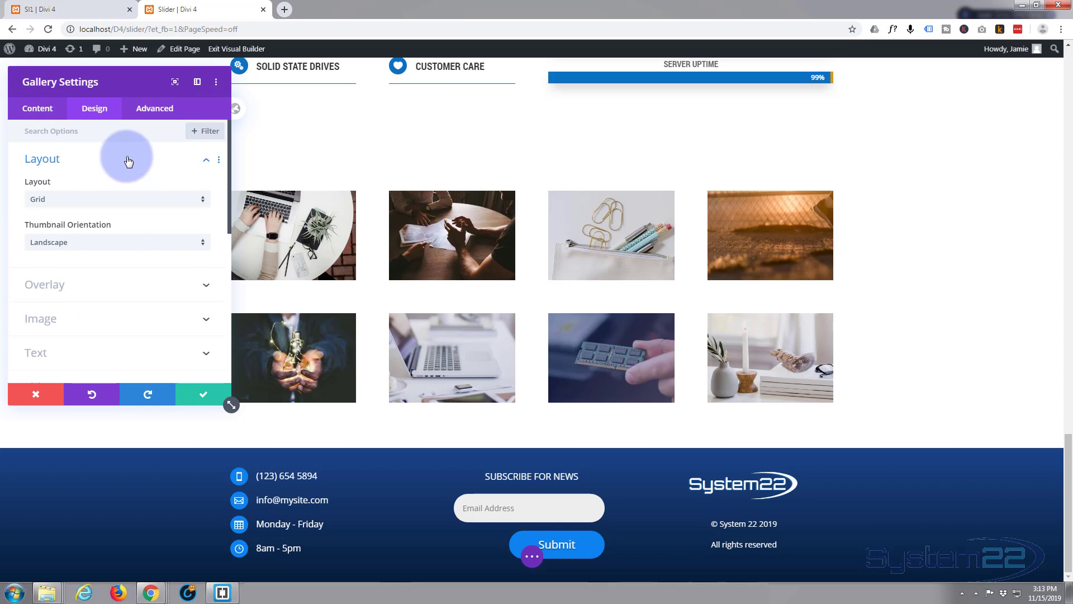
drag(133, 81, 150, 134)
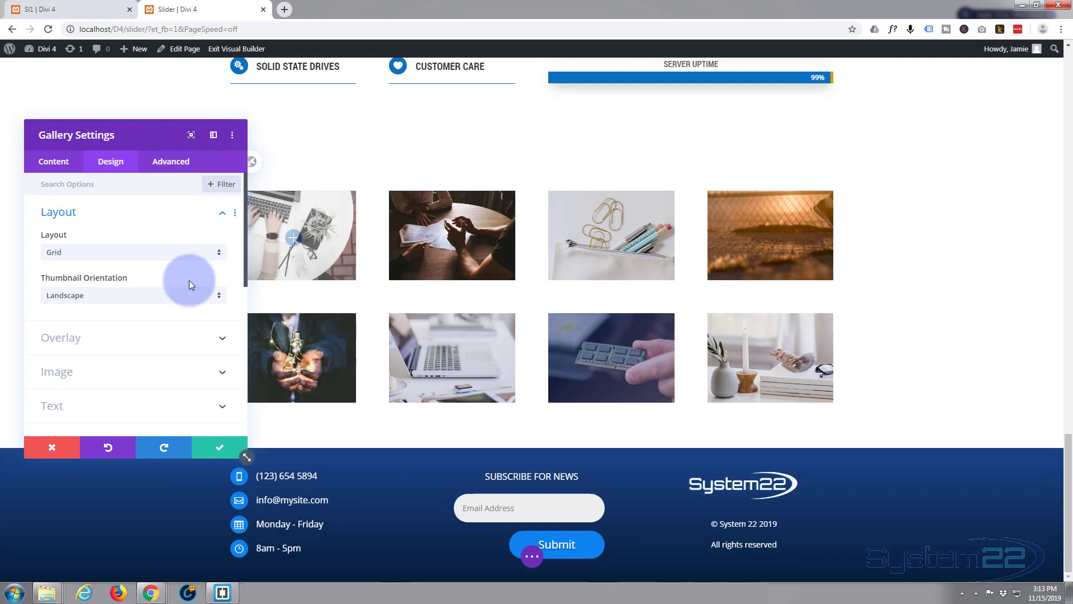
click(124, 247)
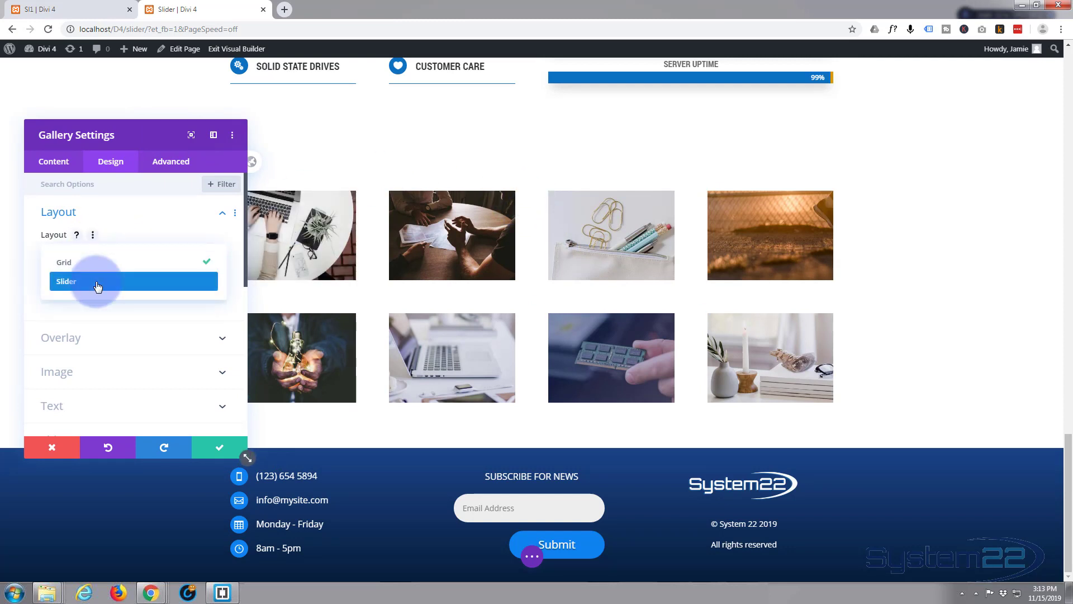
click(98, 281)
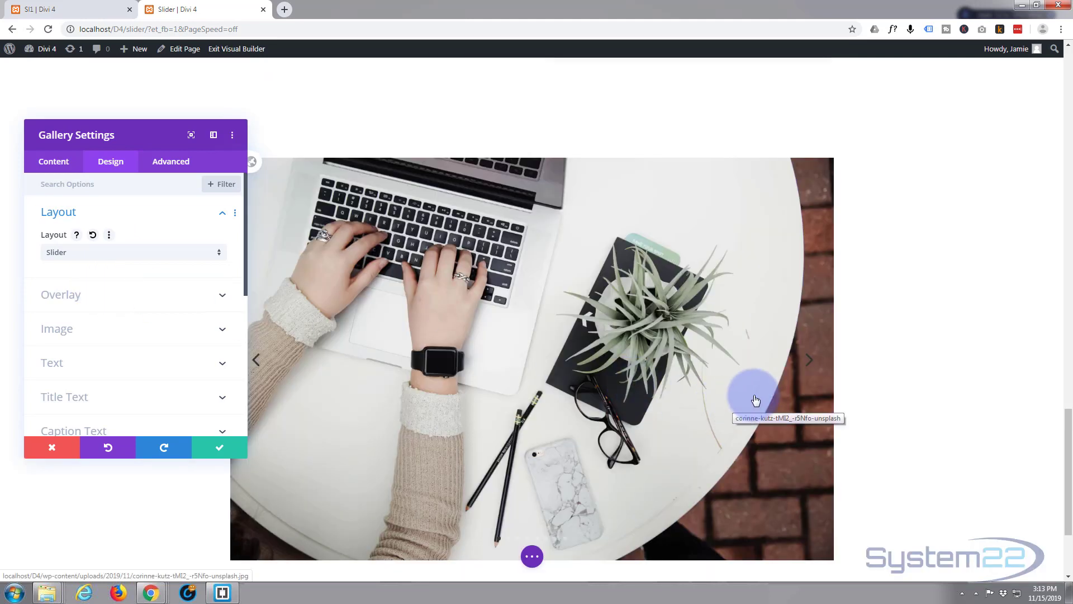
Advance the slider two images, then set the layout back to Grid
click(814, 373)
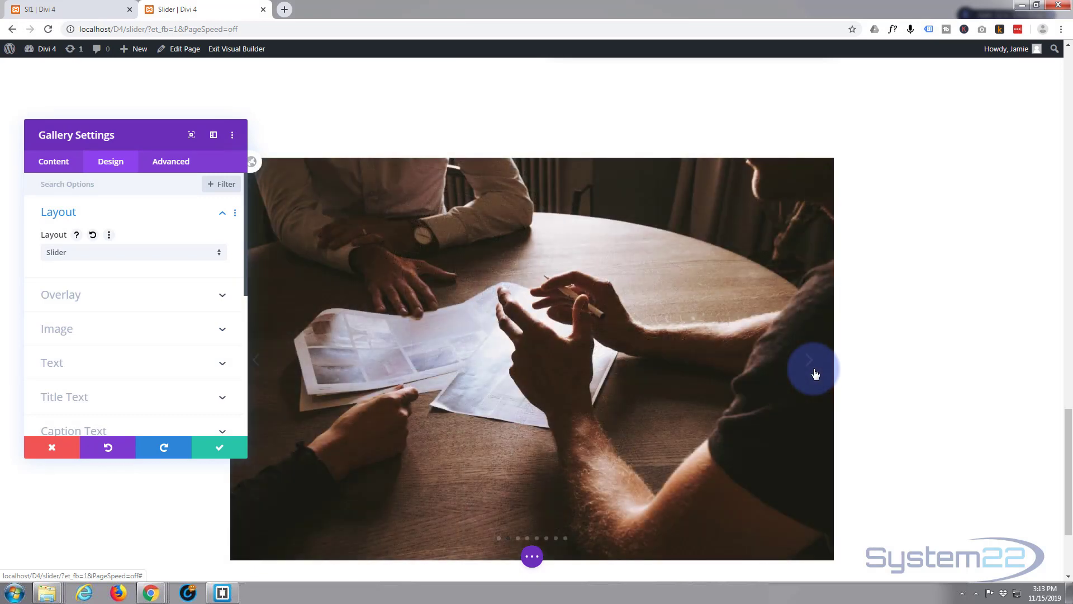
click(815, 373)
scroll(811, 374, up, 2)
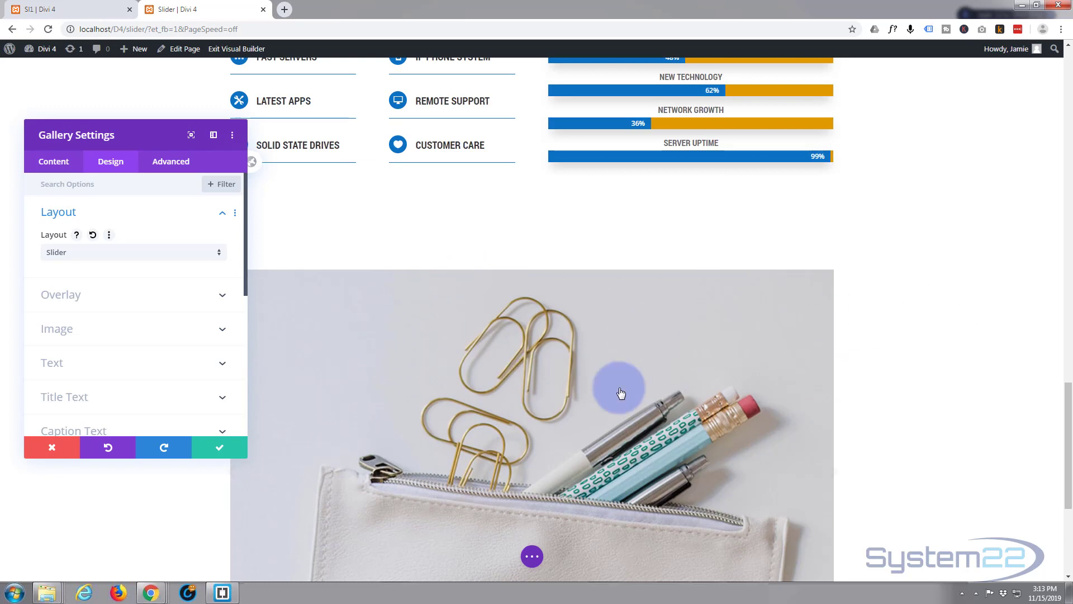
click(217, 257)
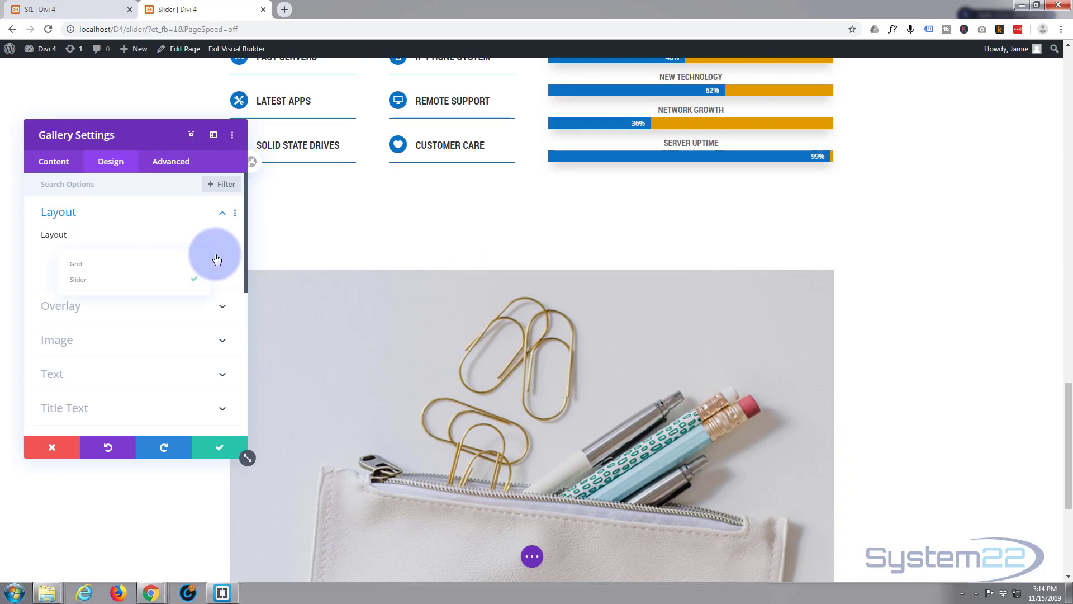
click(140, 262)
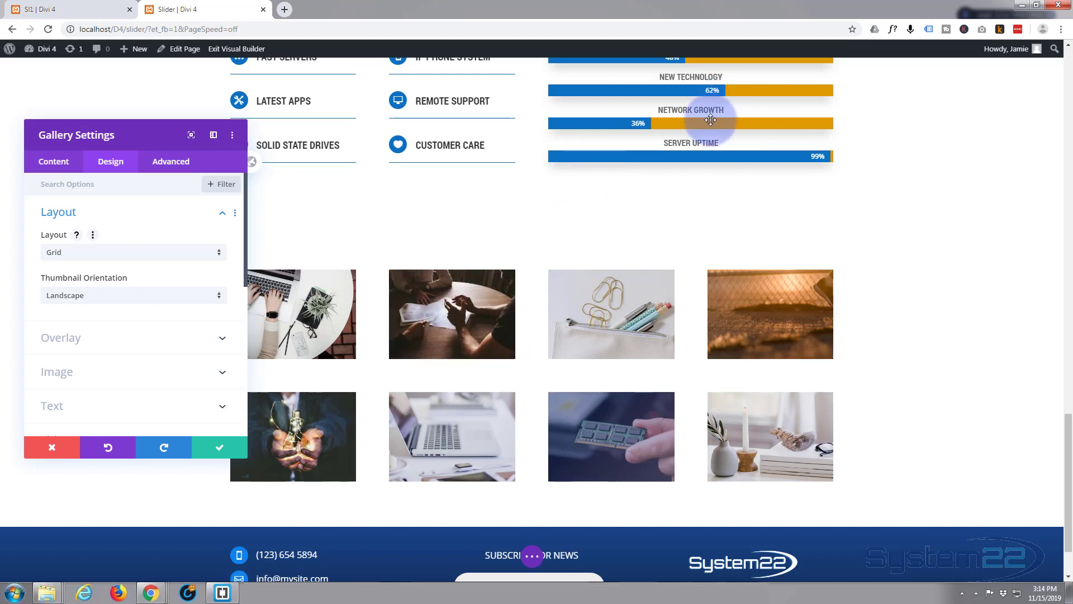
Give the hover overlay an orange icon and a blue background at 0.62 alpha
click(135, 339)
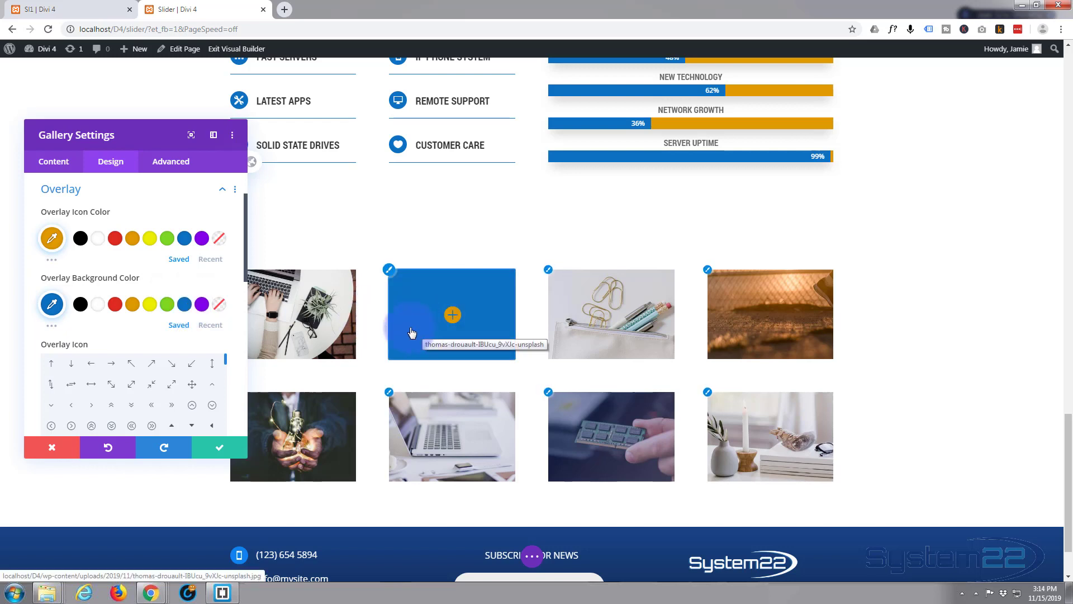
click(53, 305)
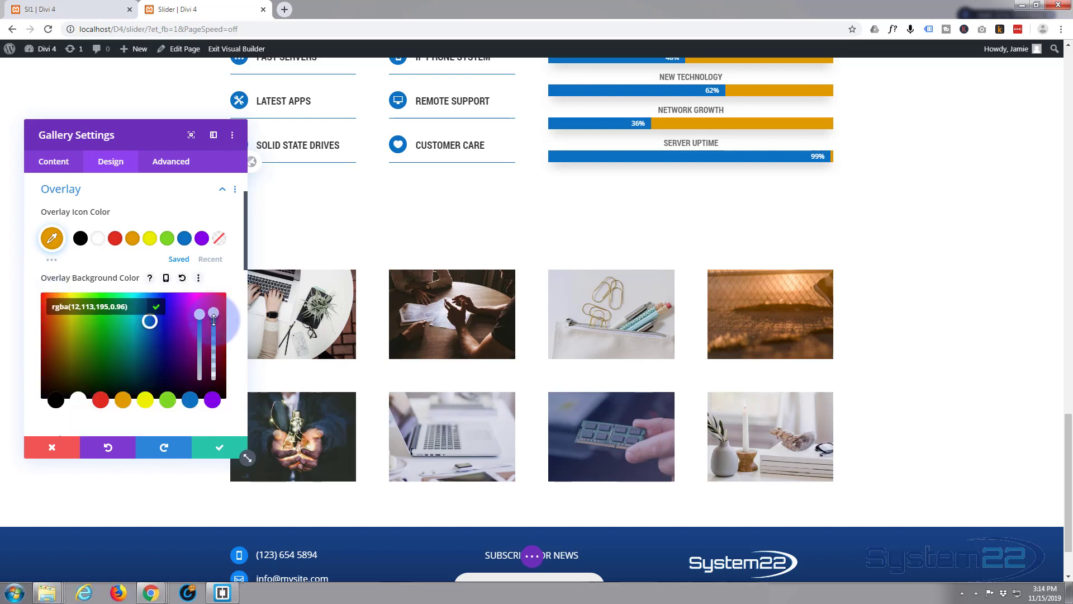
drag(213, 339, 213, 341)
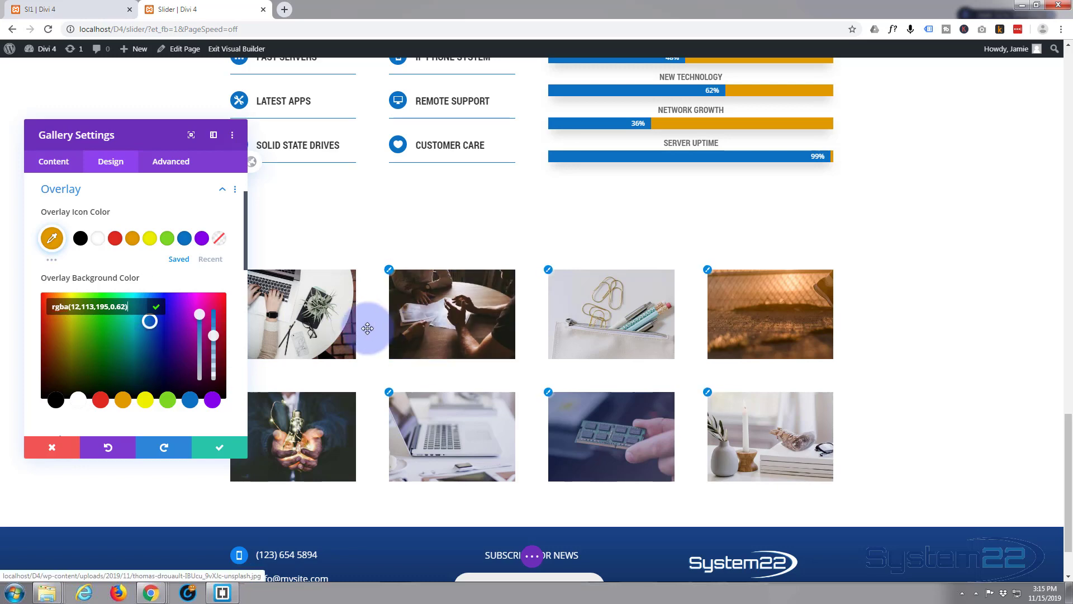
Compare against the Sl1 reference gallery, then save the gallery settings
click(67, 8)
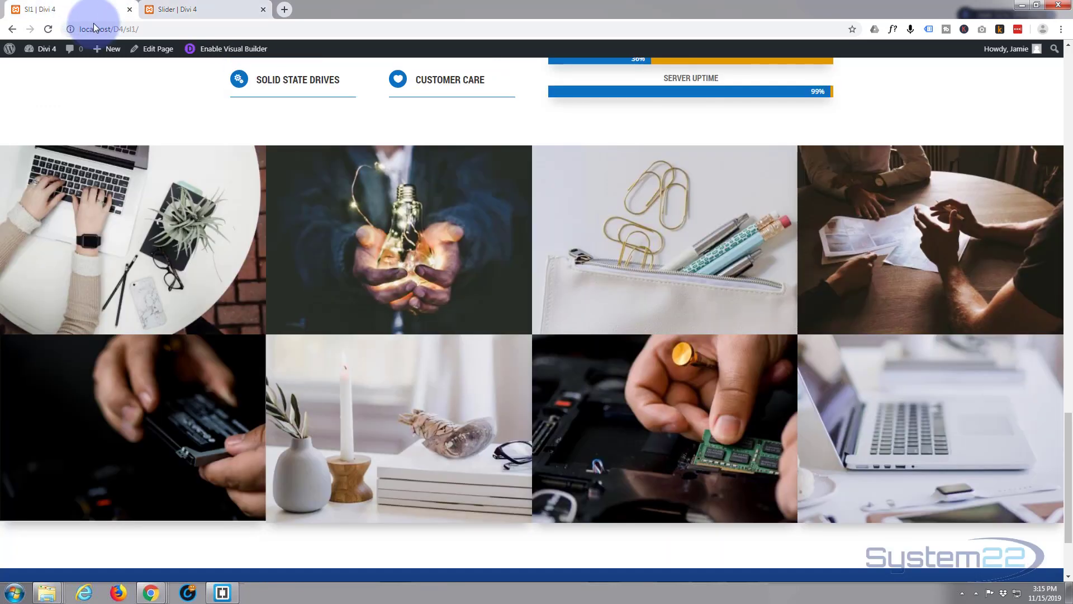
click(204, 9)
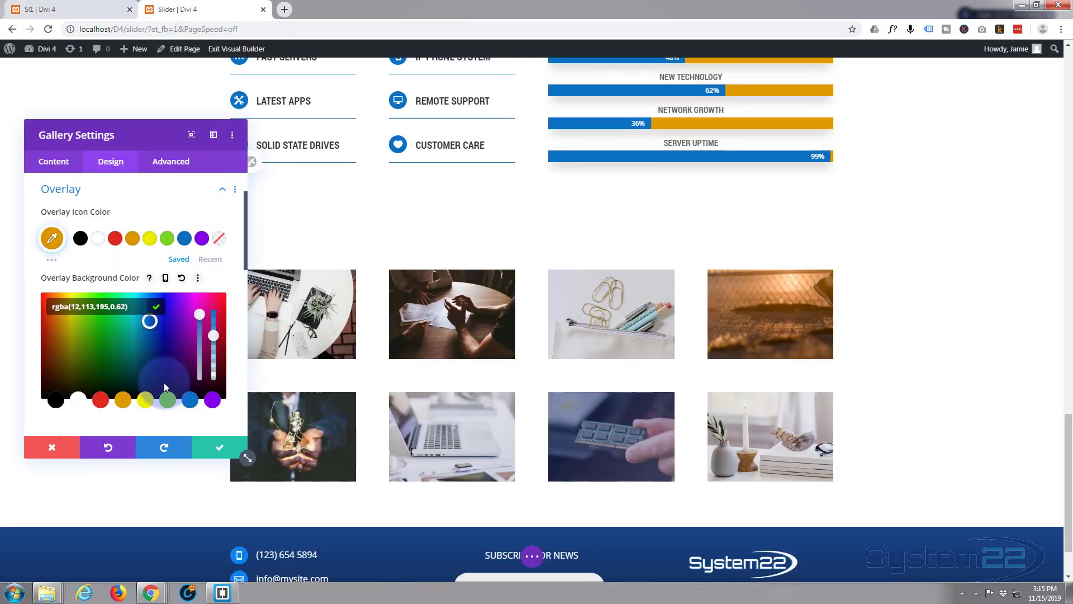
click(220, 450)
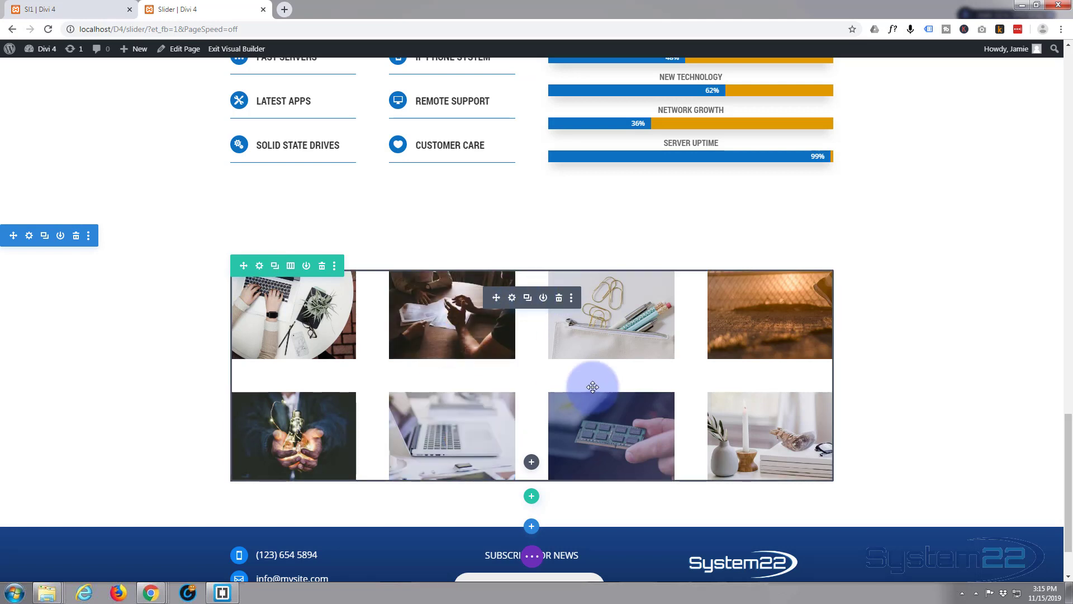
Turn on Use Custom Gutter Width in the row's Design > Sizing and set it to 1
click(260, 267)
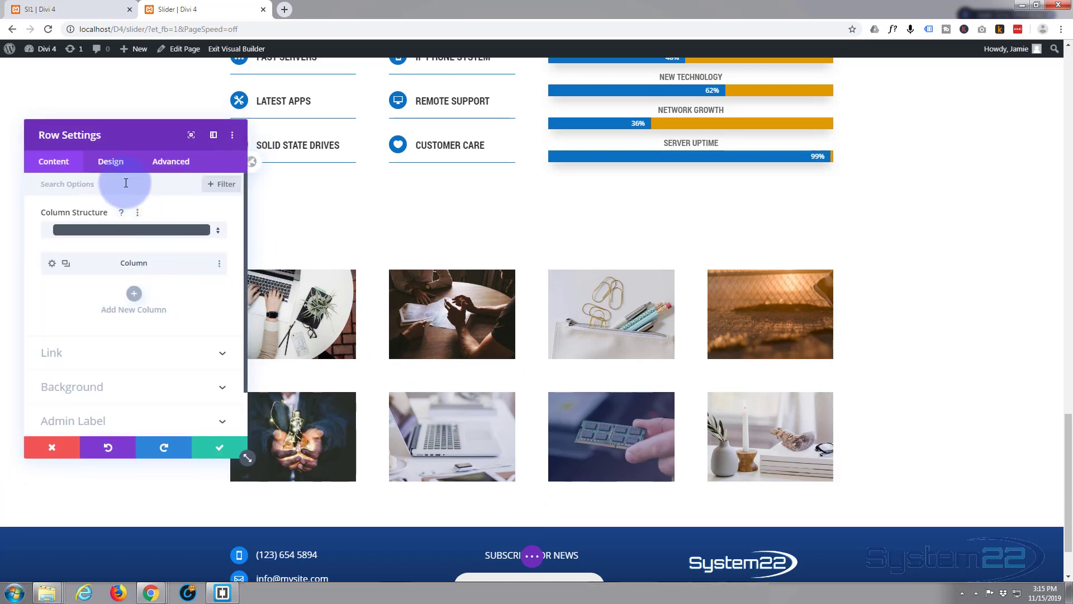
click(112, 162)
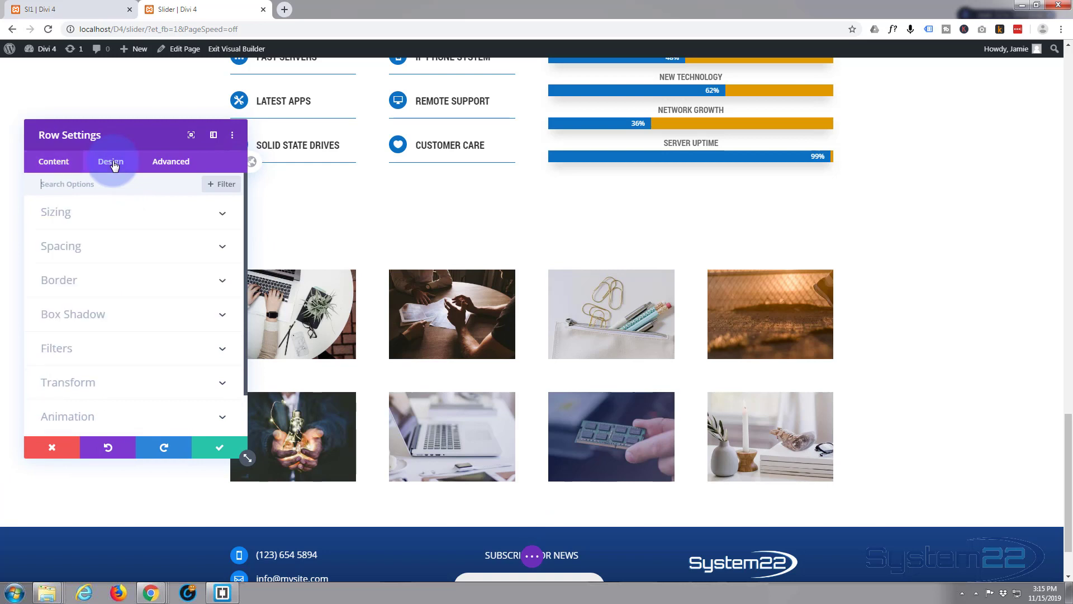
click(101, 215)
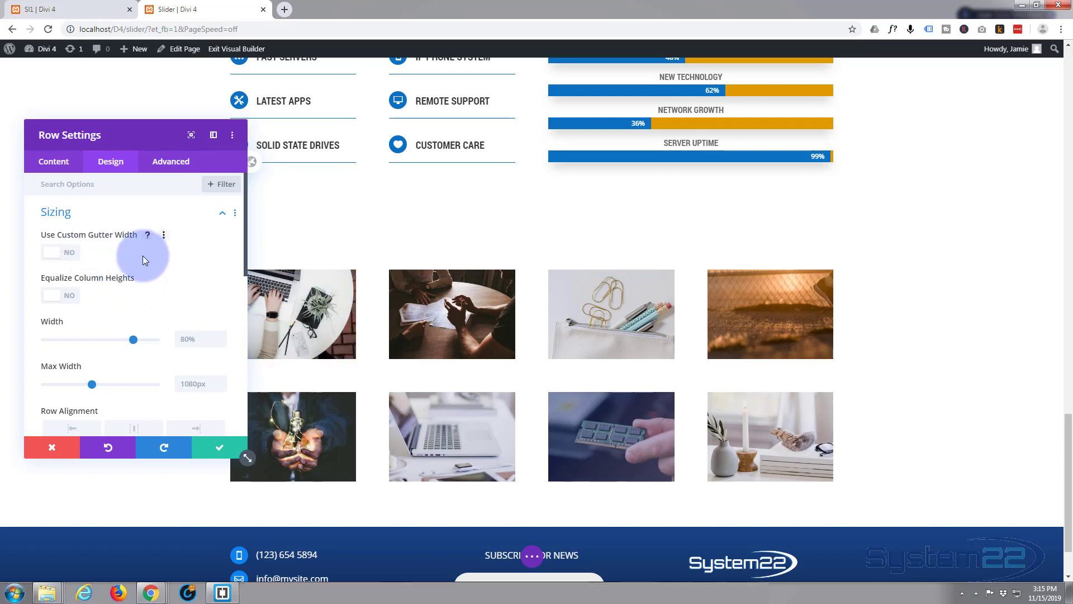
click(72, 255)
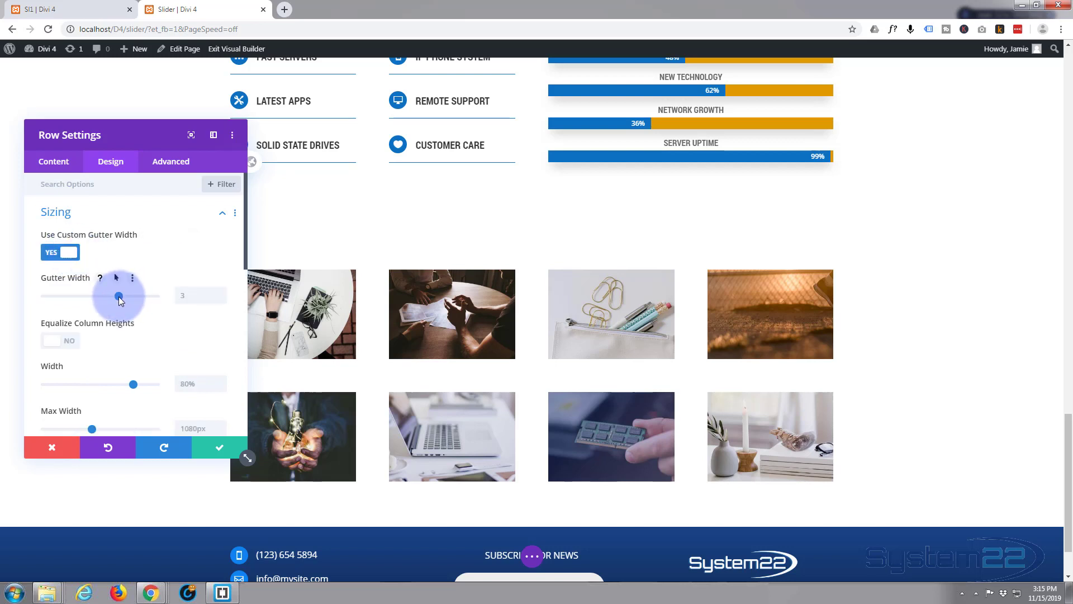
drag(119, 300, 11, 313)
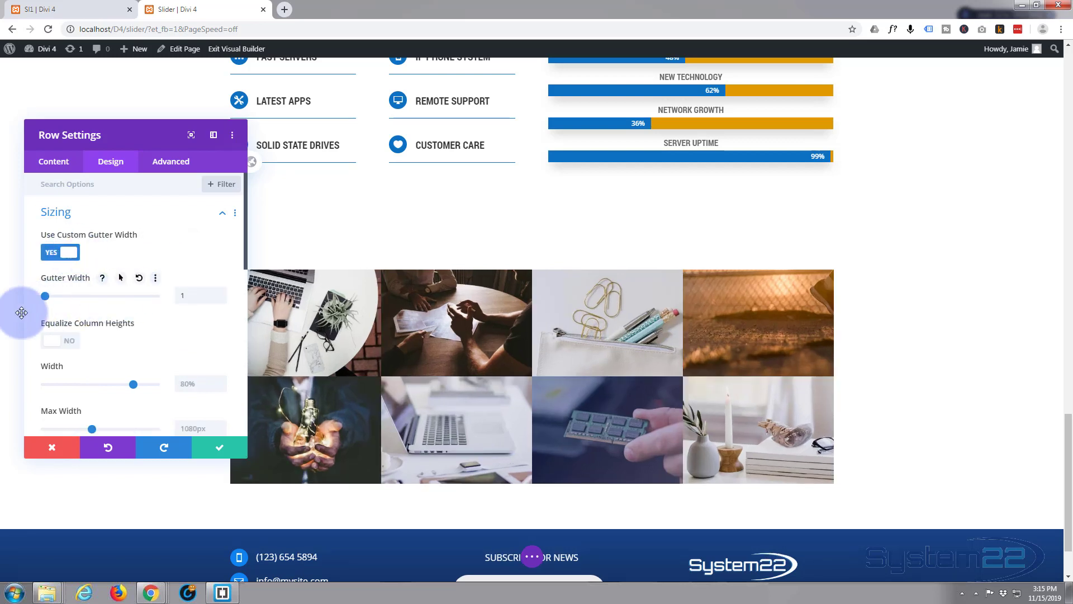
drag(727, 383, 263, 173)
drag(136, 141, 671, 126)
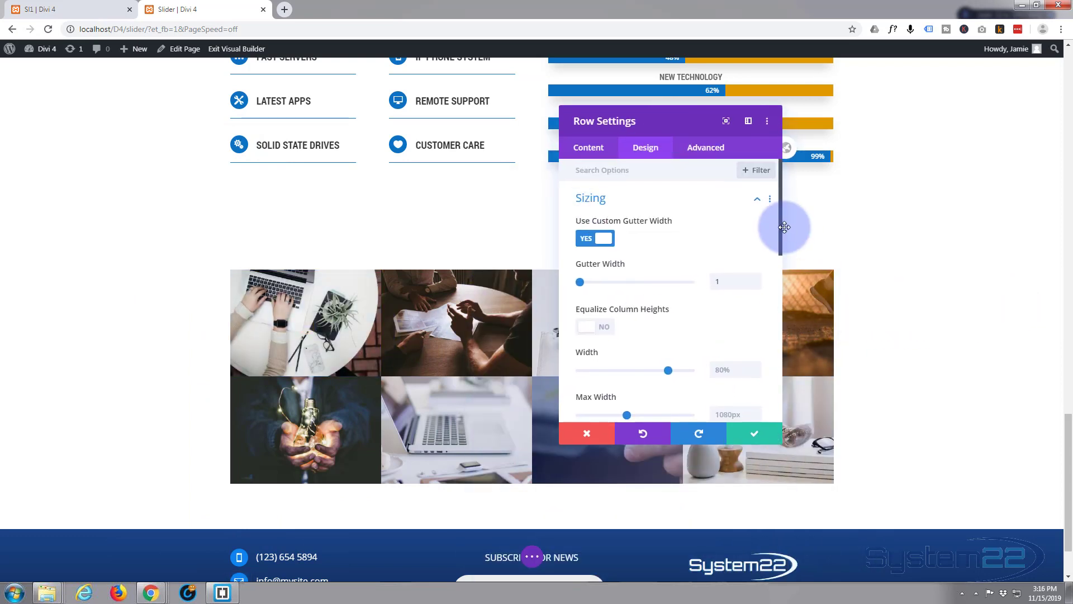
Set the gallery row's Width and Max Width both to 100%
drag(688, 123, 538, 87)
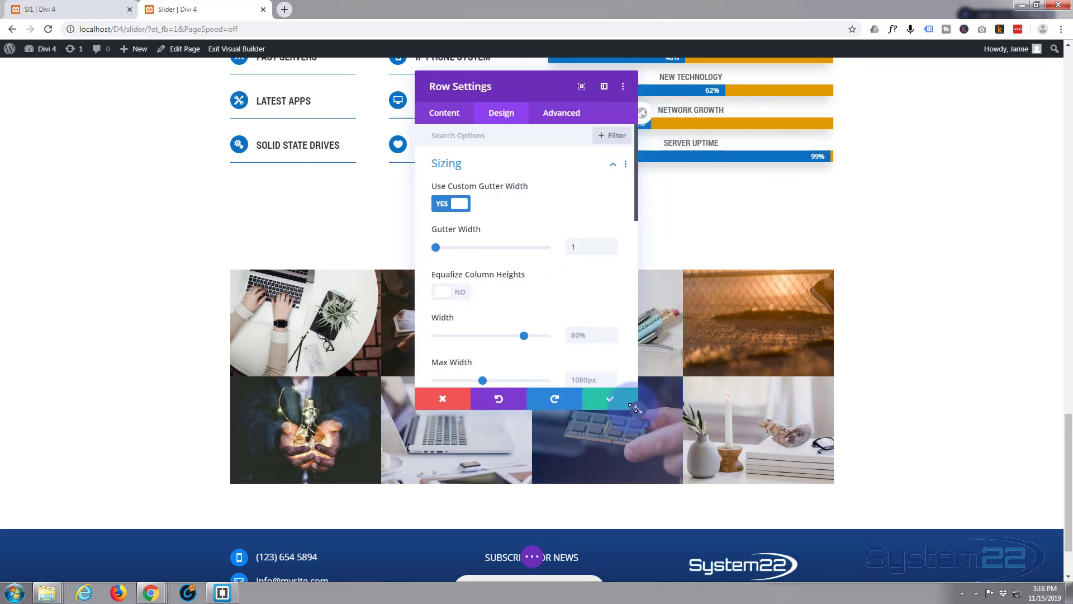
drag(638, 409, 594, 250)
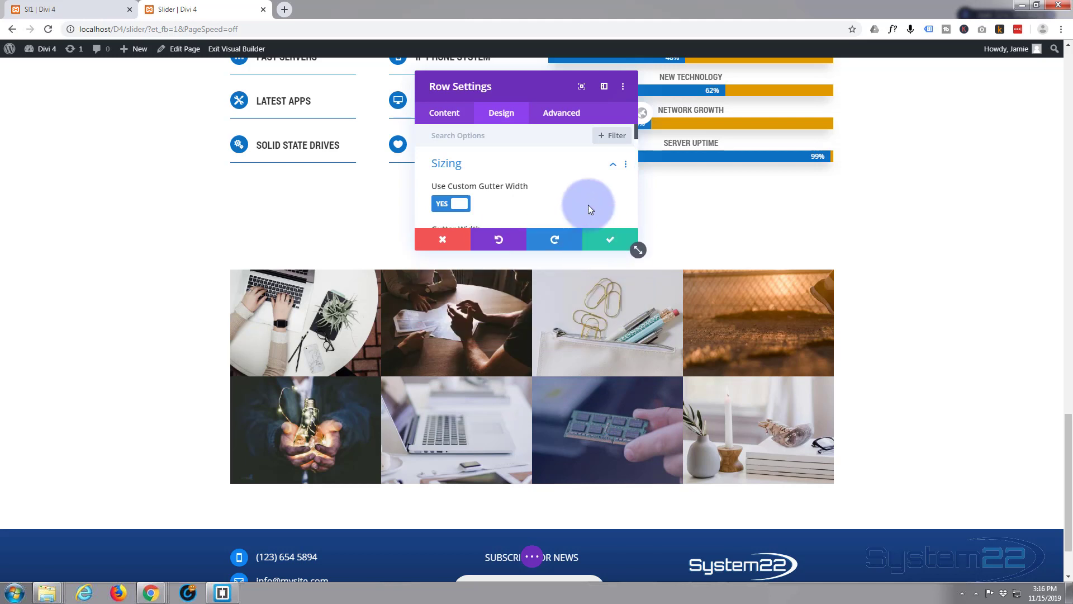
scroll(545, 176, down, 4)
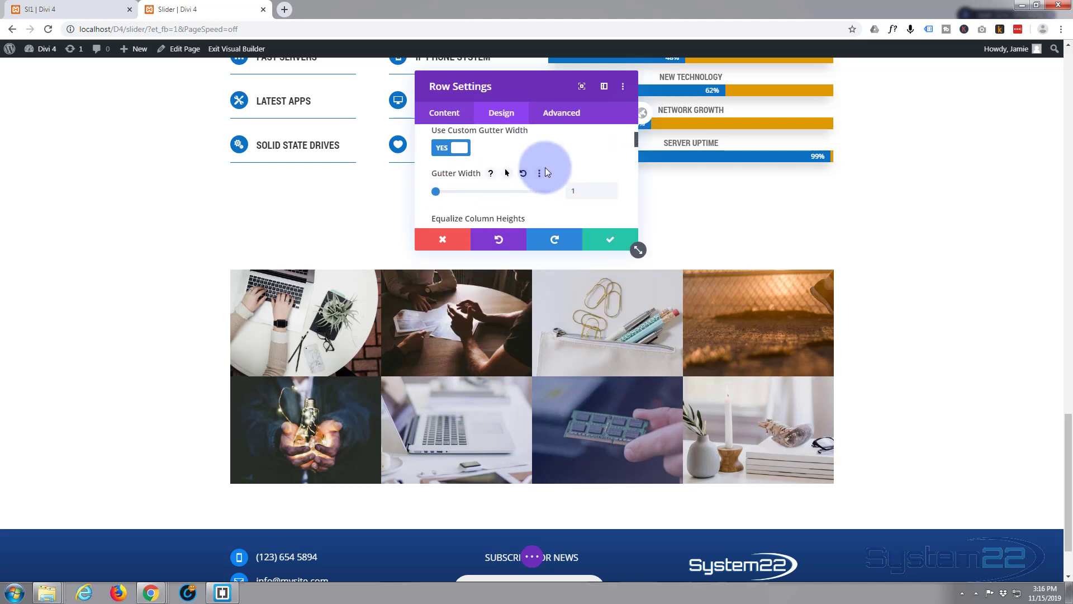
scroll(547, 171, down, 2)
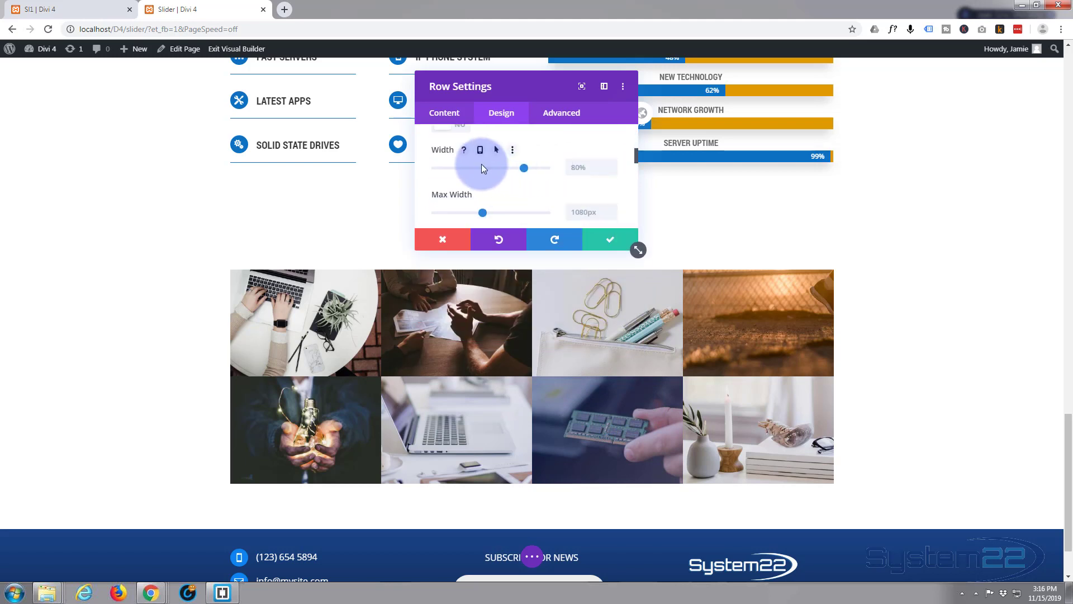
click(570, 166)
drag(524, 167, 562, 166)
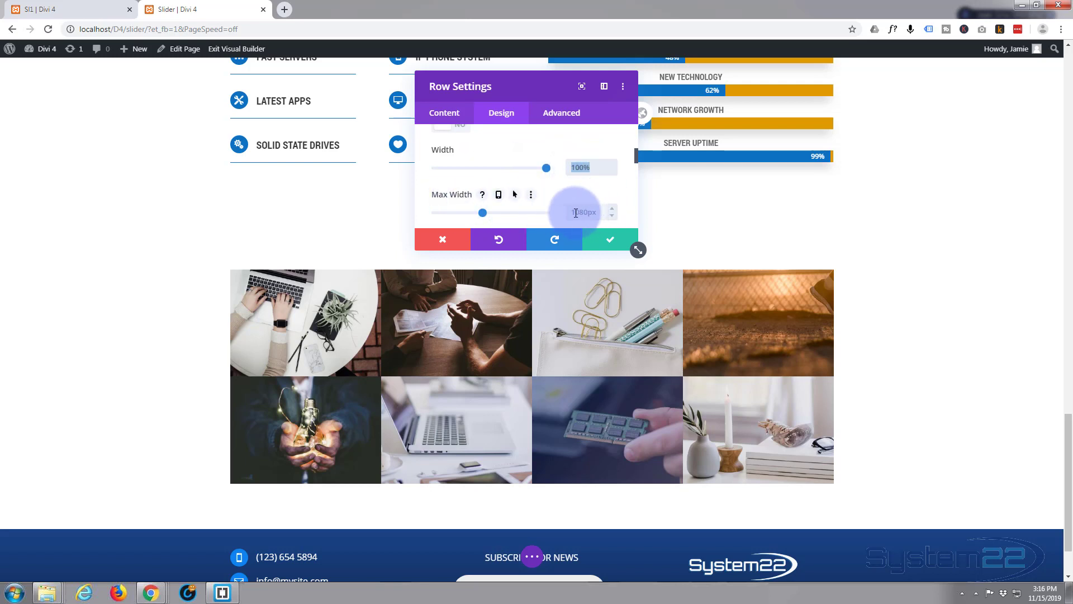
click(607, 214)
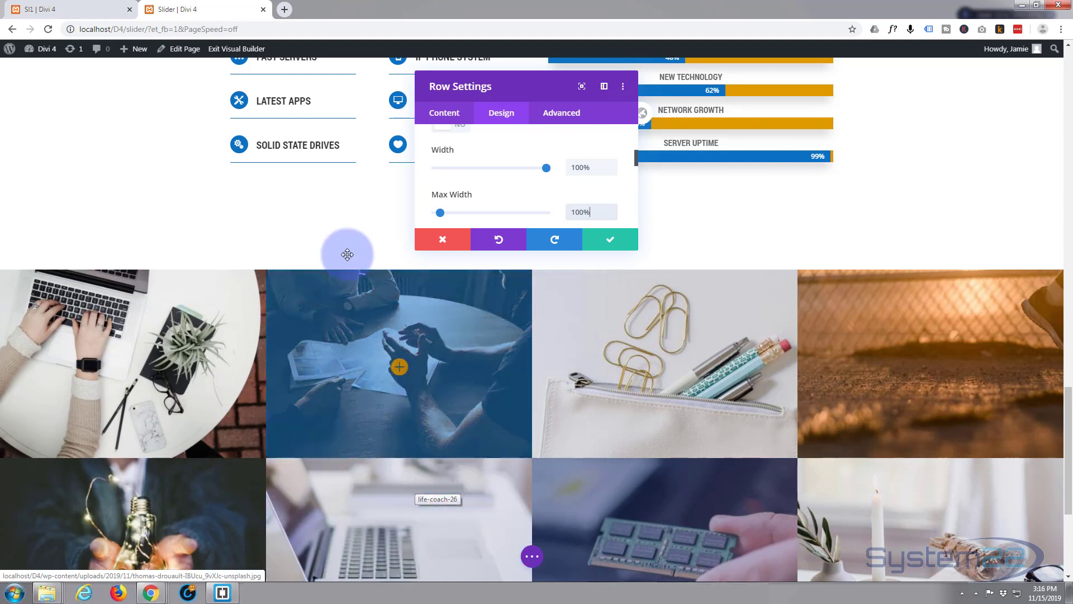
Apply the row settings and save the page changes
click(612, 242)
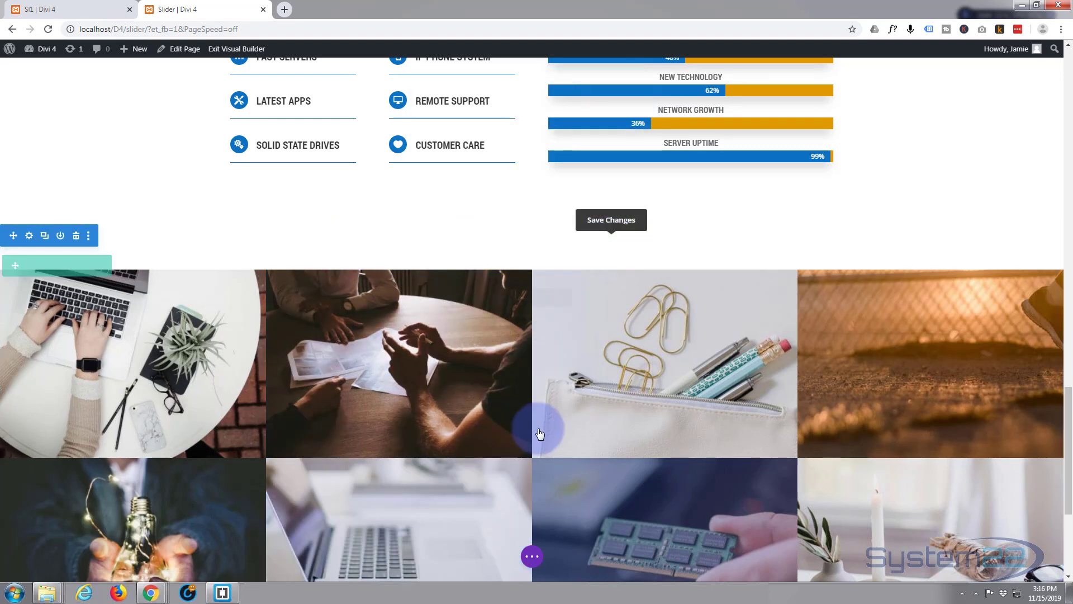
click(534, 558)
click(1030, 558)
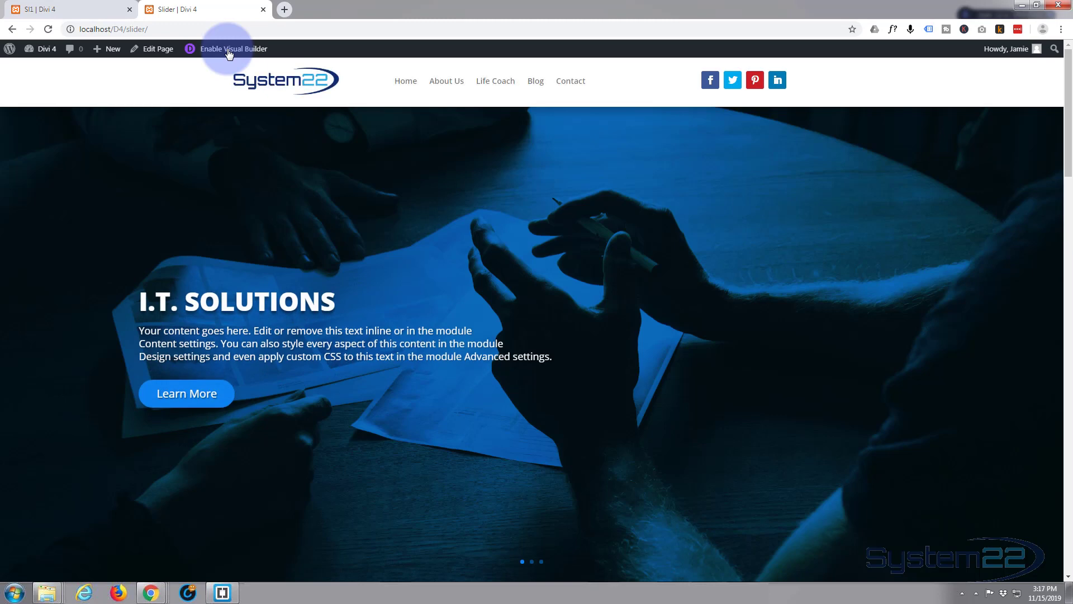
On the live page, open the second and first gallery photos in the lightbox and close them
scroll(178, 105, down, 10)
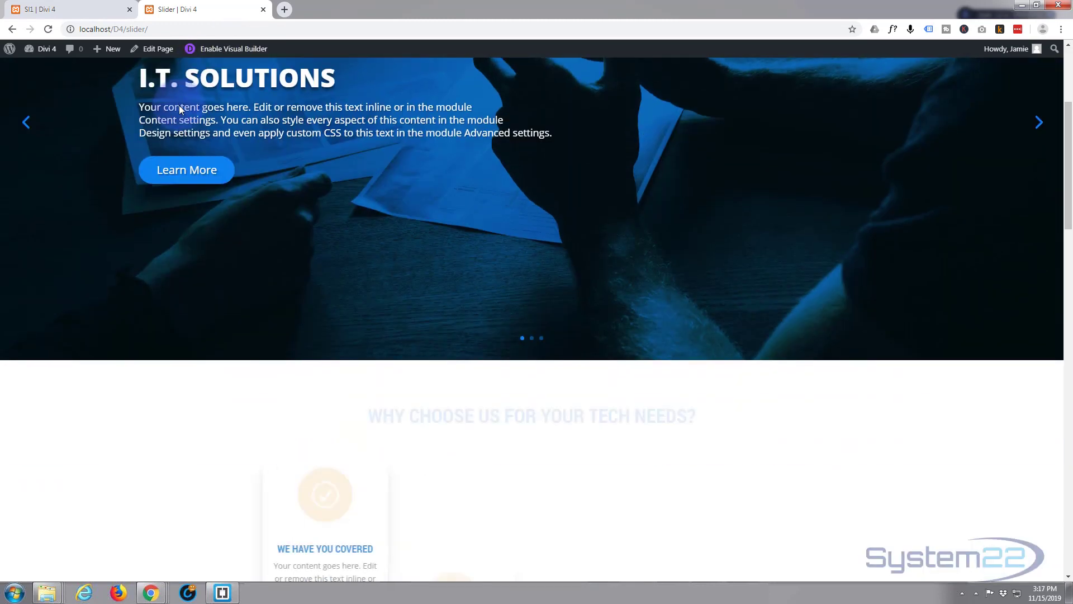
scroll(179, 105, down, 12)
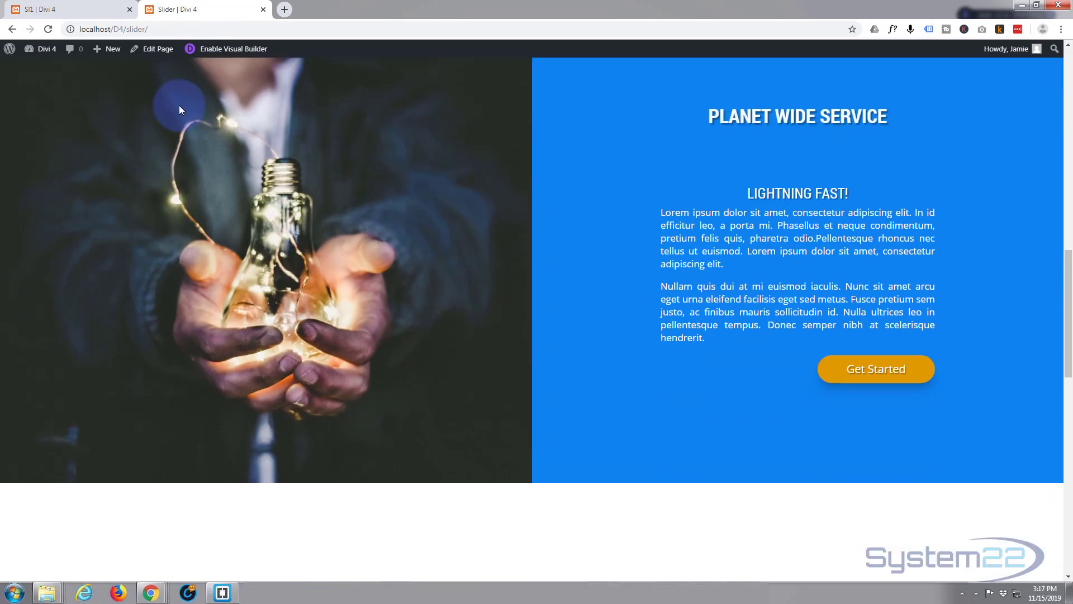
scroll(180, 110, down, 6)
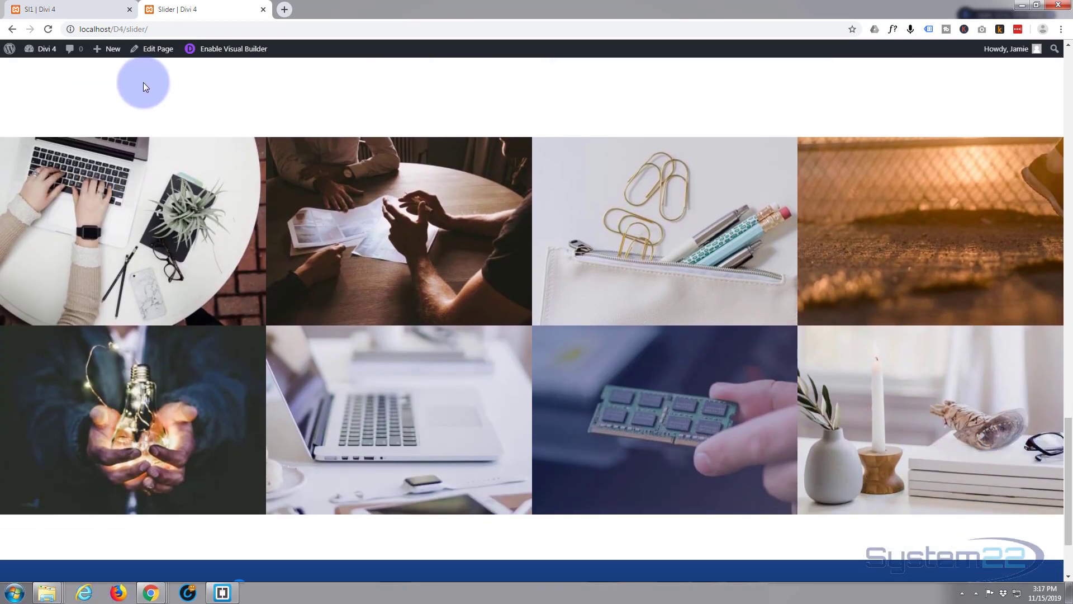
scroll(143, 82, up, 4)
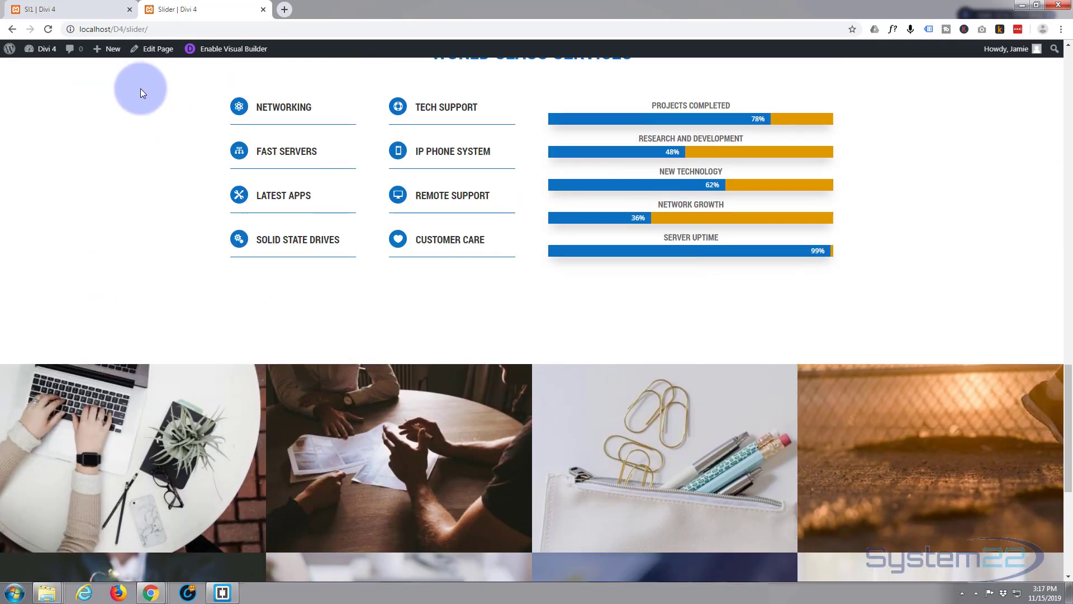
scroll(140, 88, up, 3)
scroll(139, 88, down, 5)
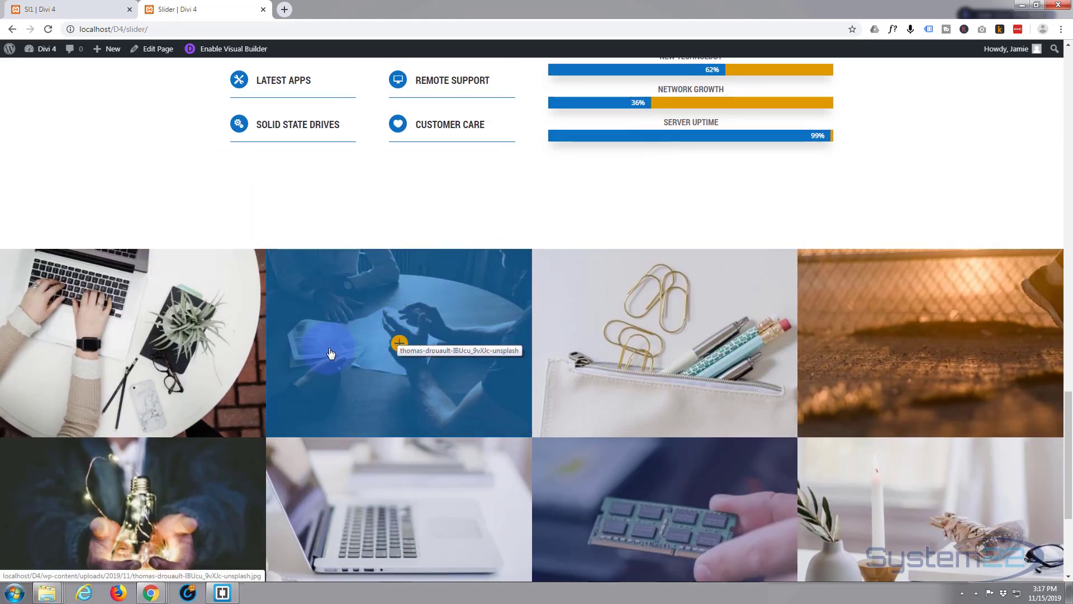
click(349, 352)
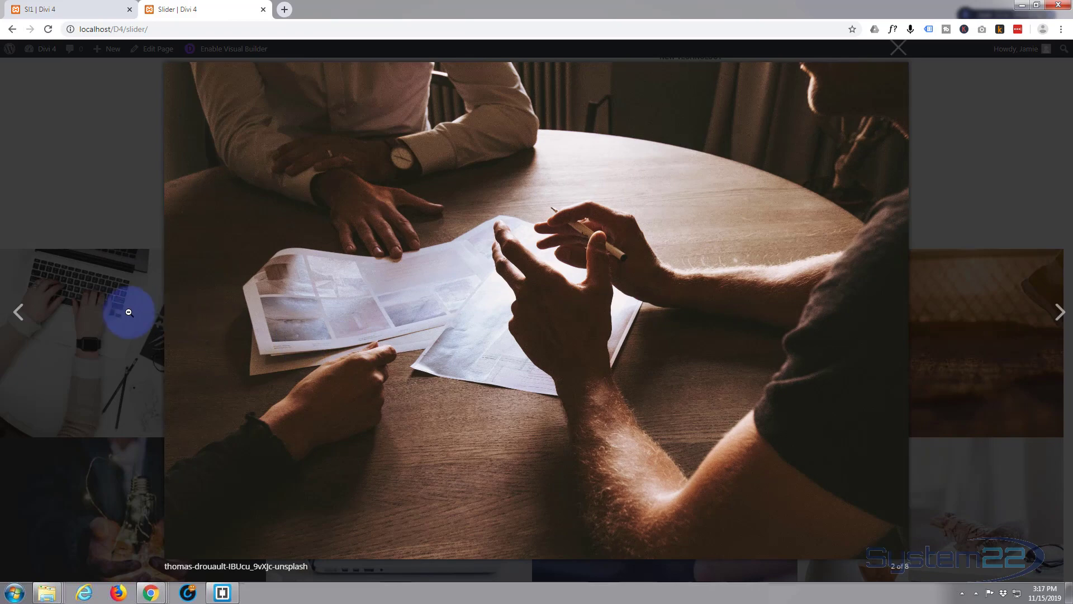
click(134, 323)
click(118, 334)
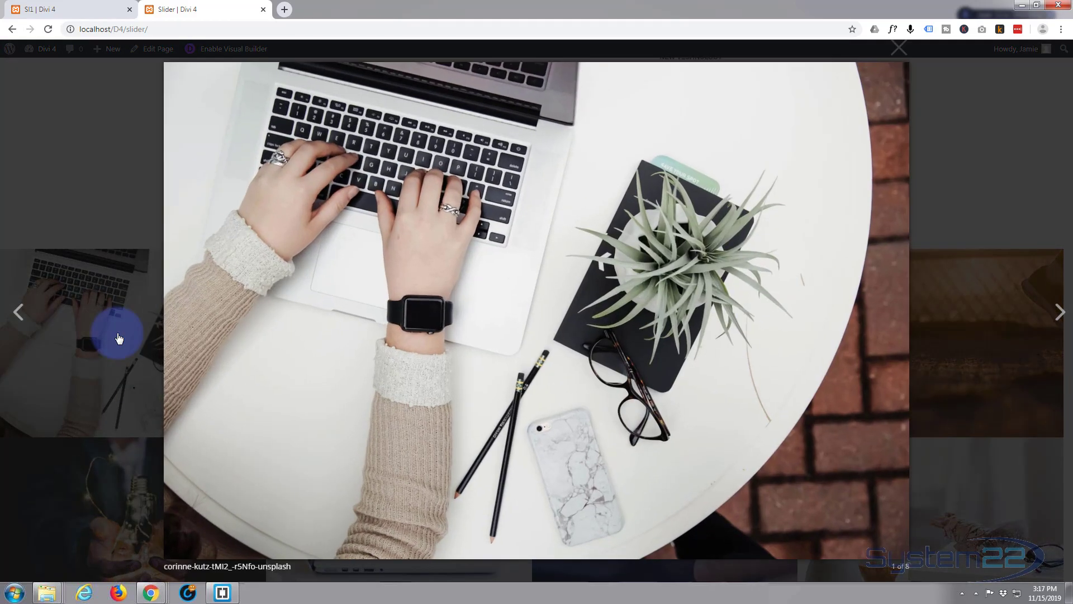
click(96, 309)
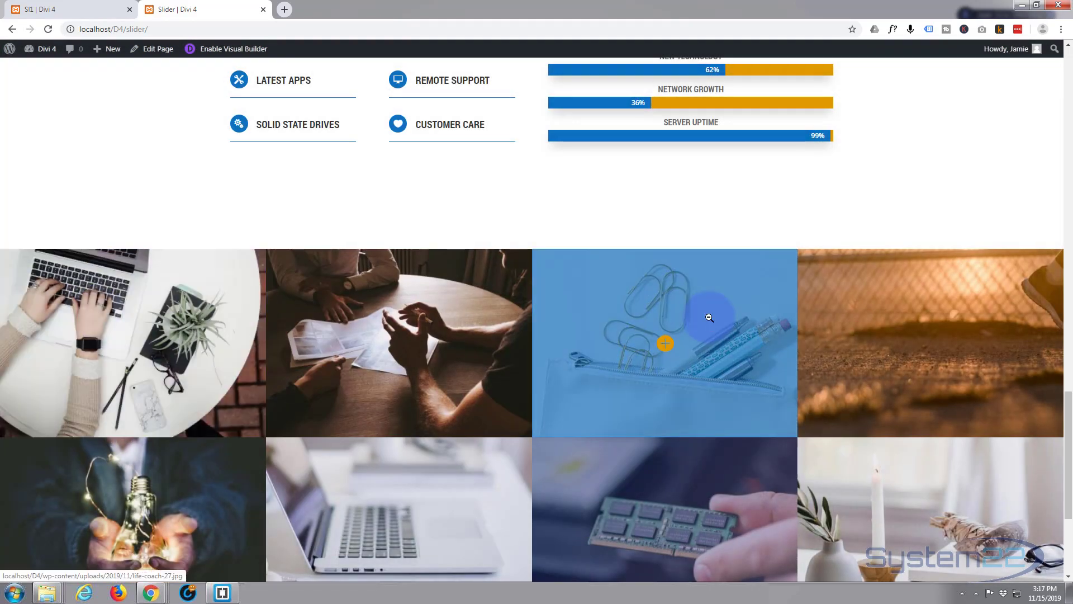
Open the paperclips photo, advance to the next image, close the lightbox and review the gallery
click(710, 319)
click(710, 321)
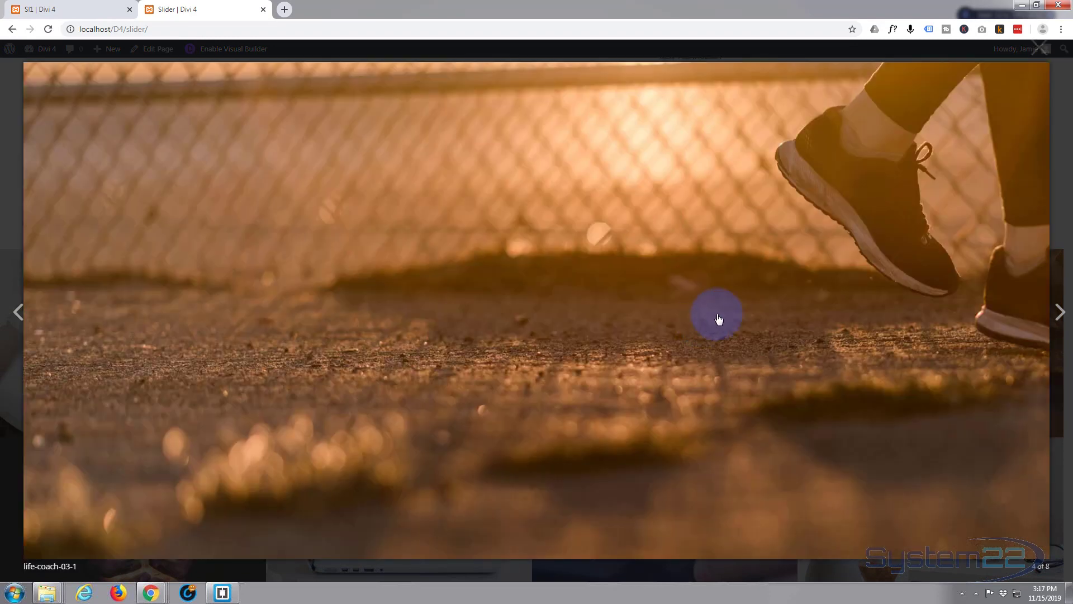
click(12, 248)
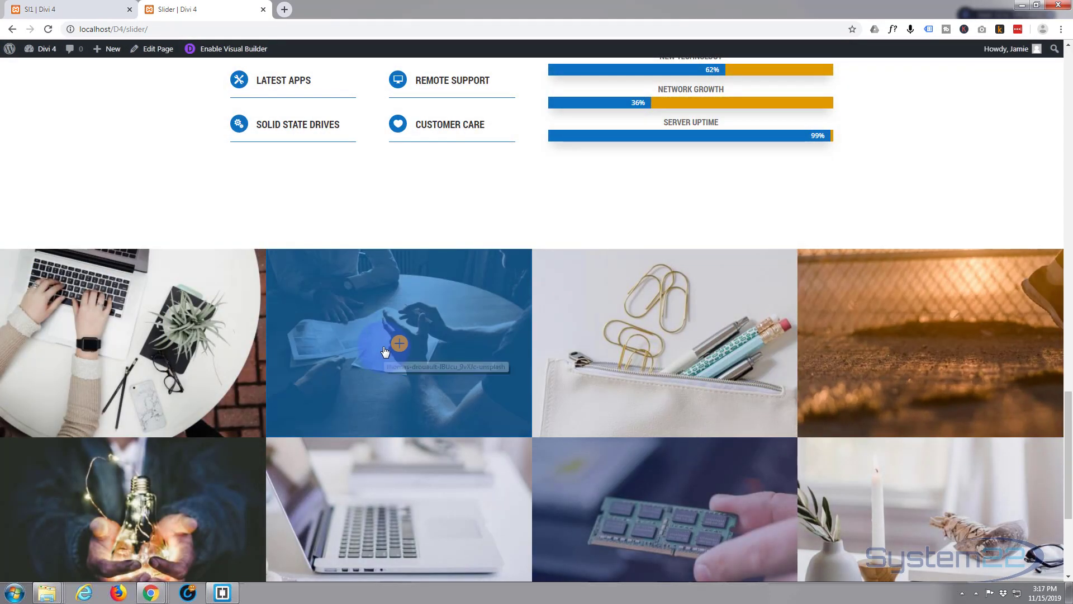
scroll(386, 351, down, 2)
scroll(385, 351, down, 1)
scroll(385, 351, up, 4)
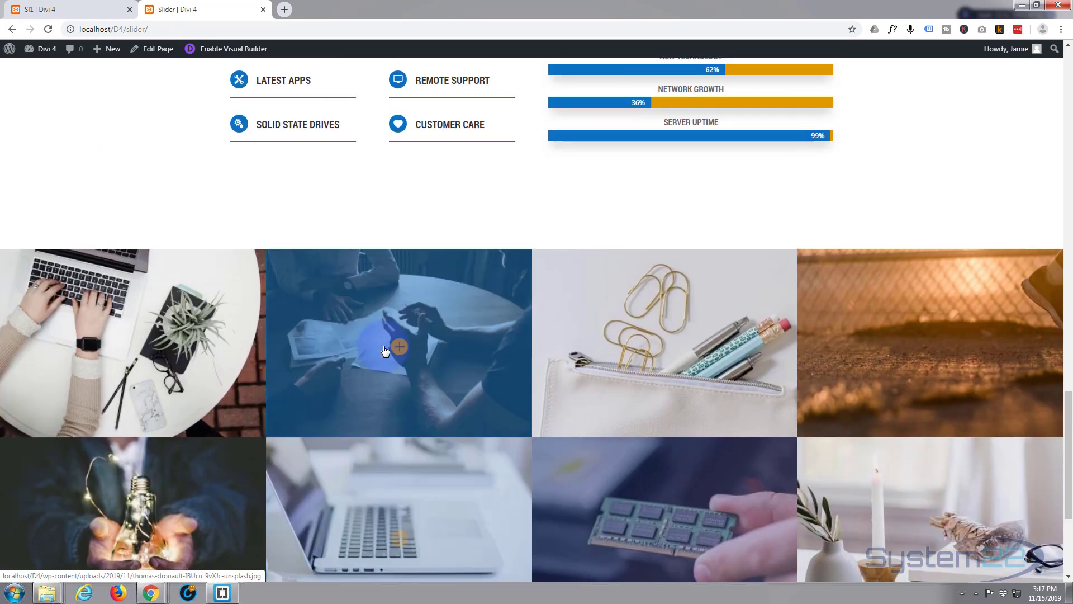
scroll(385, 351, up, 2)
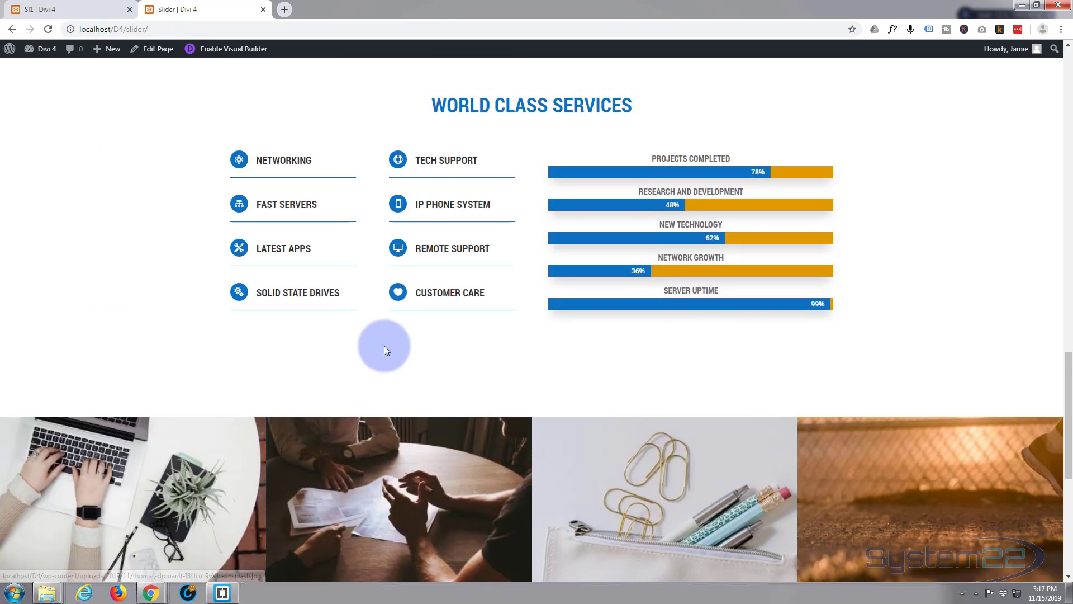
scroll(384, 351, up, 2)
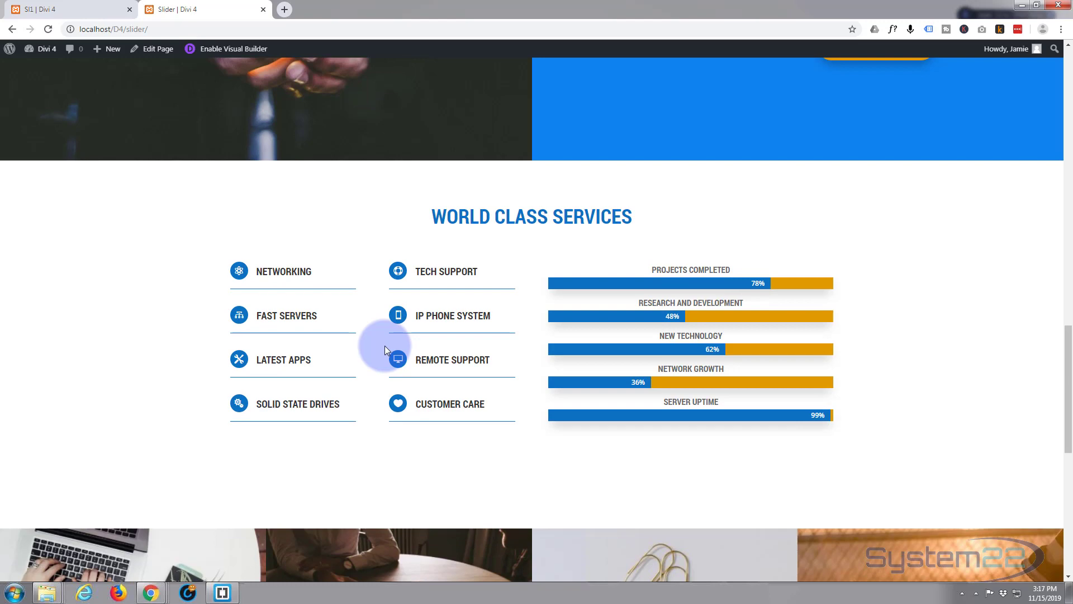
scroll(385, 350, down, 6)
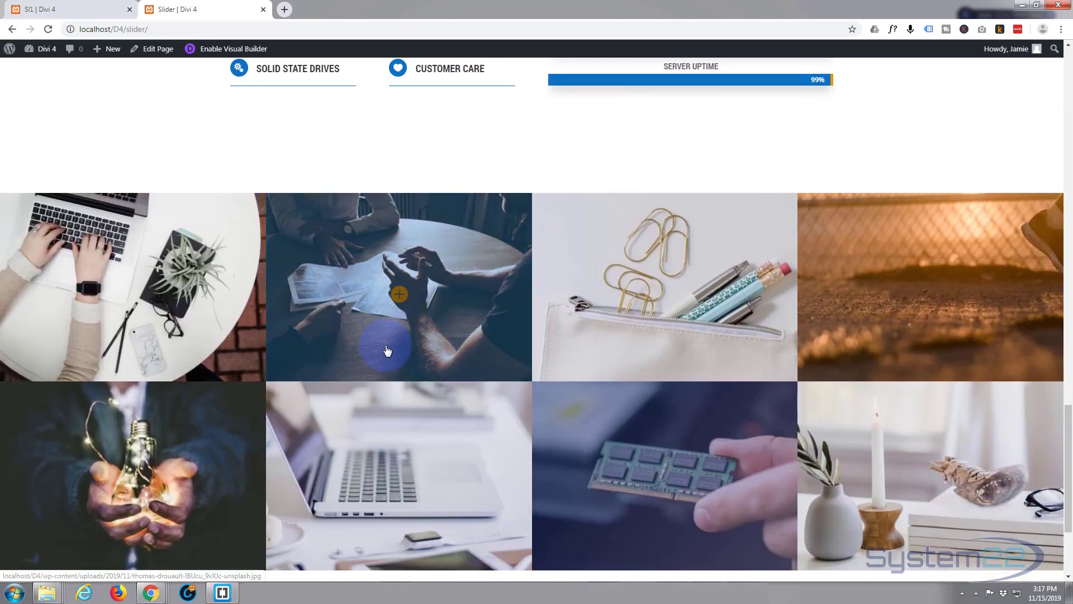